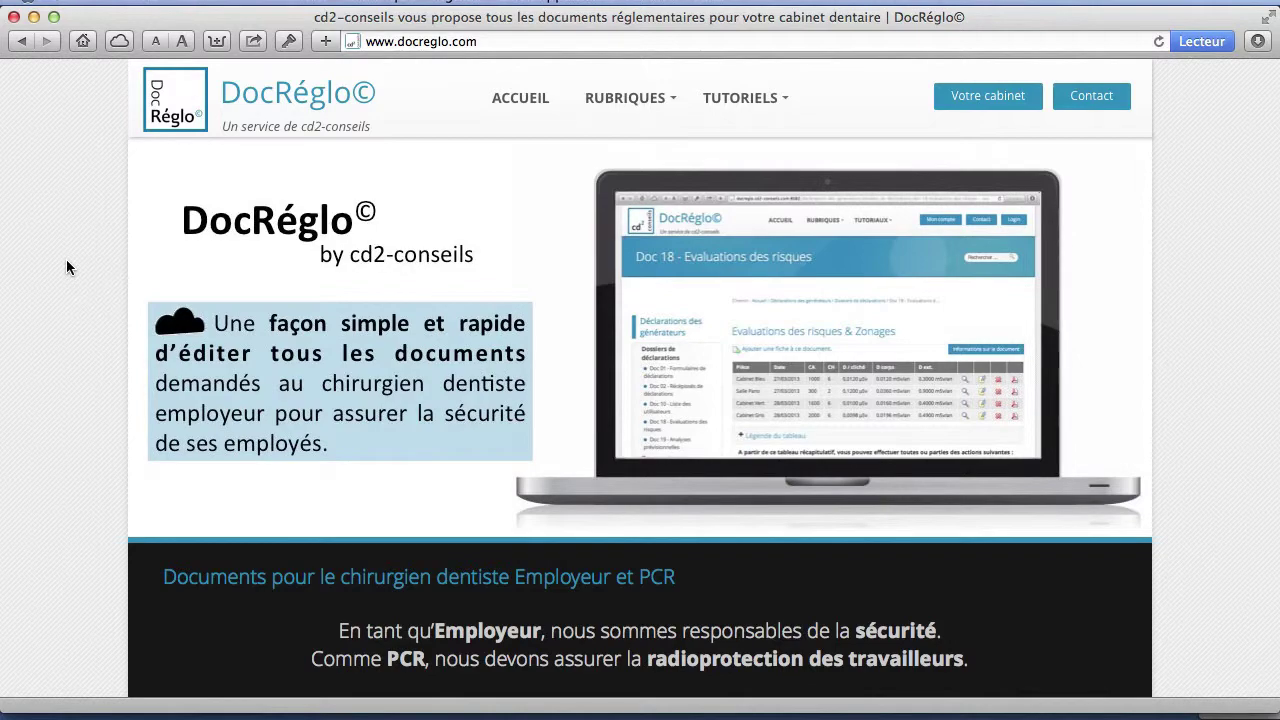
- Review the connection and practice account details in the footer of the home page
scroll(66, 259, down, 15)
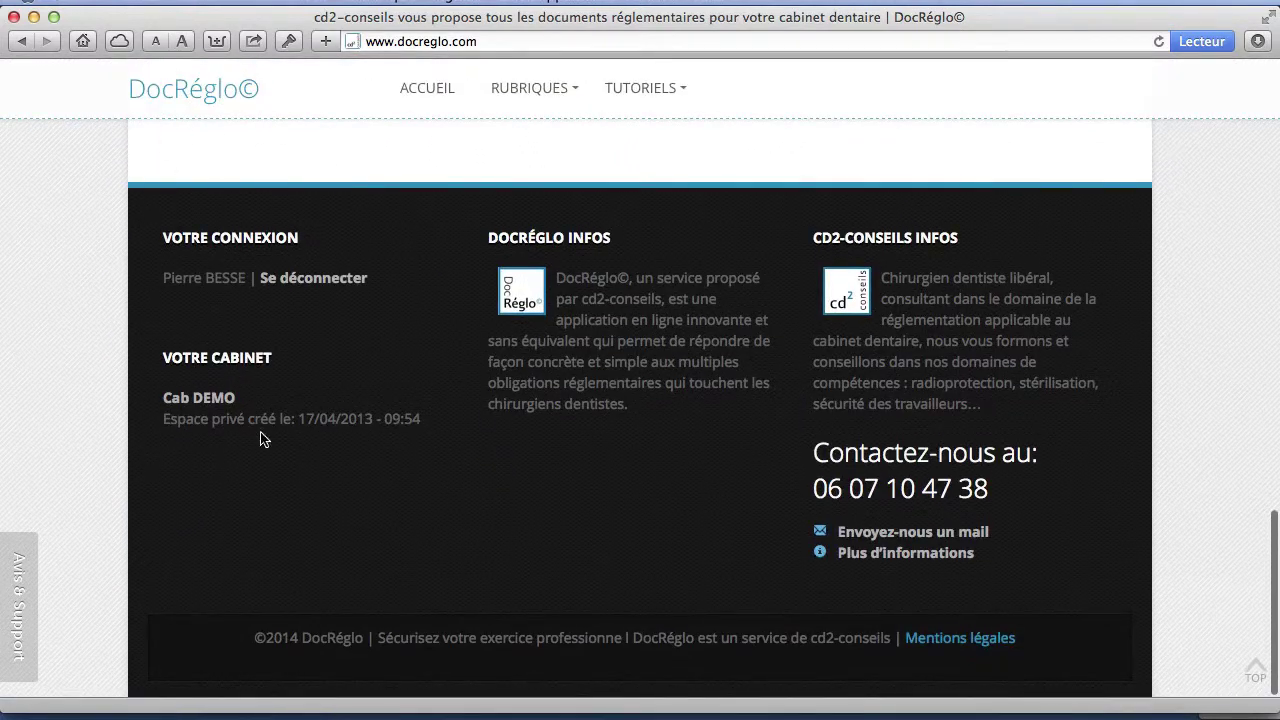
scroll(307, 383, right, 1)
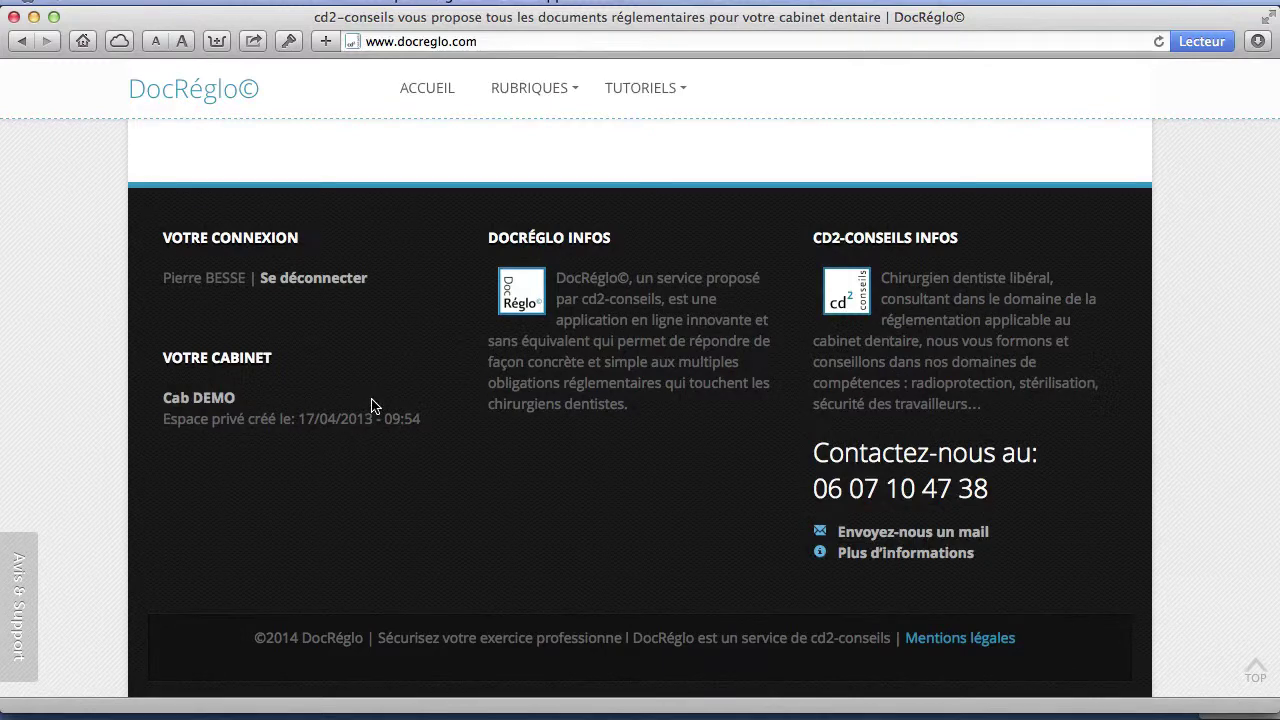
scroll(370, 405, down, 1)
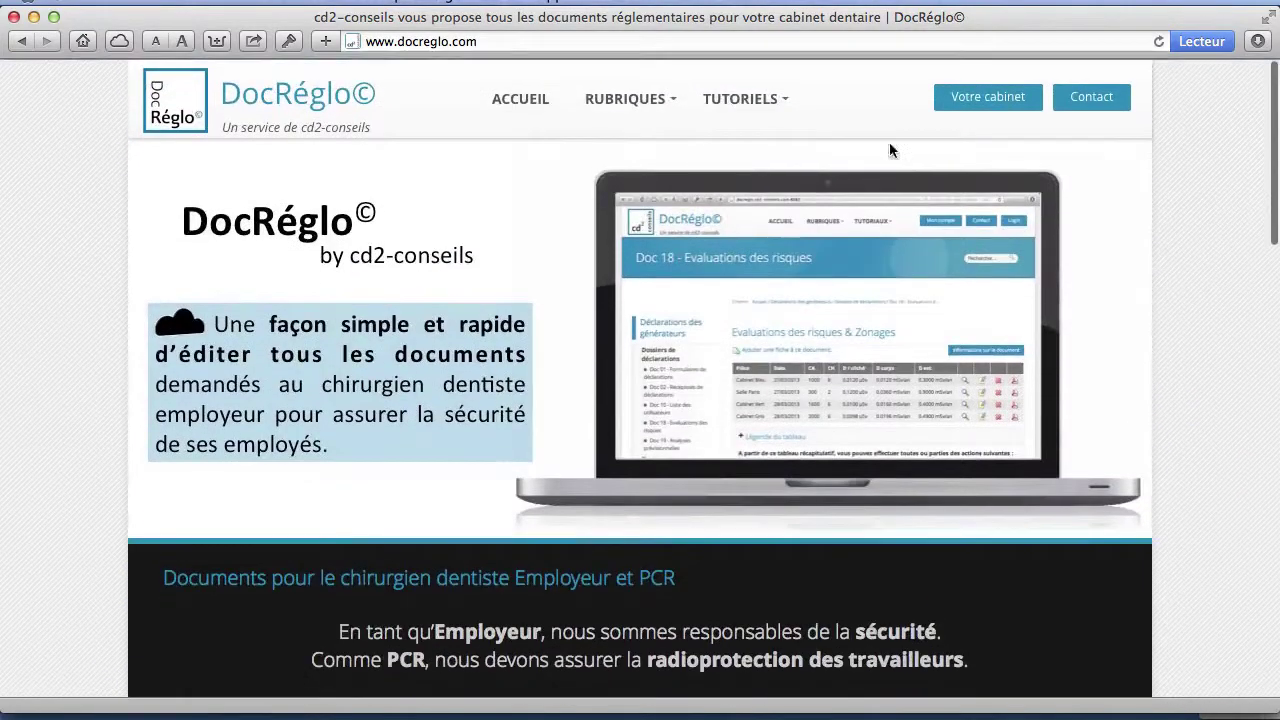
- Open the practice page and review its information on the practice, practitioner, PCR and occupational doctor
click(996, 101)
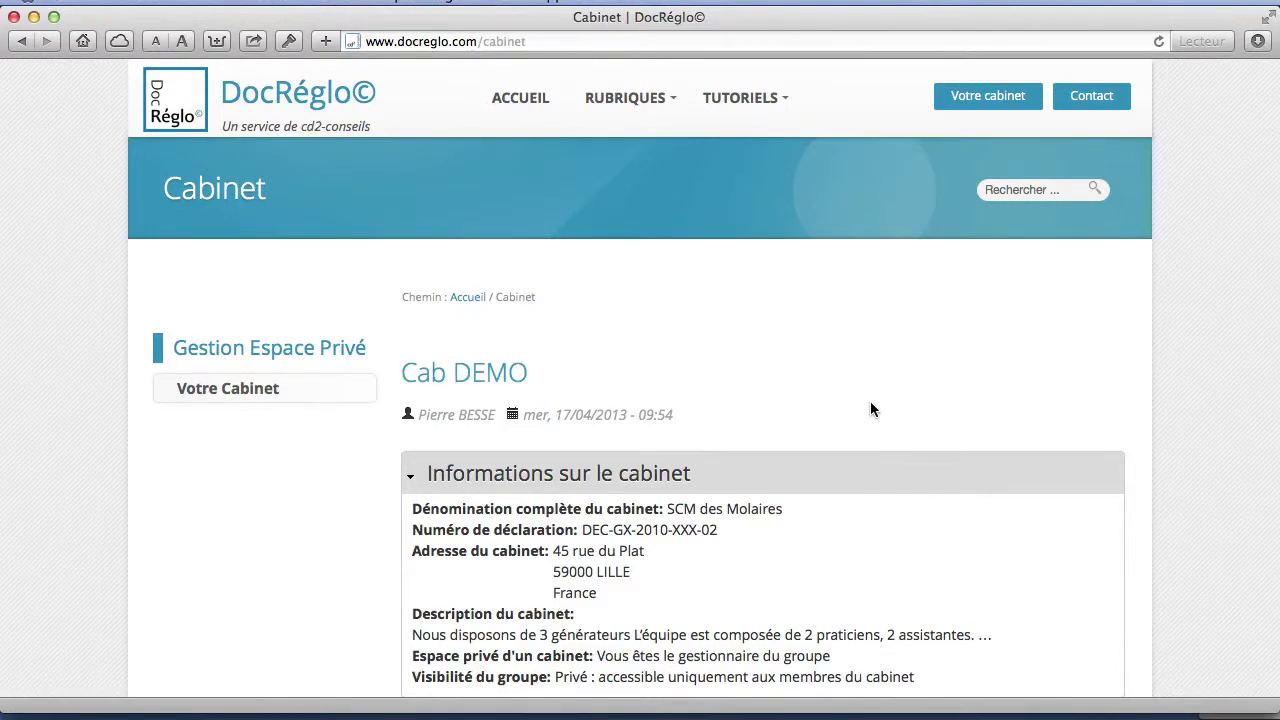
scroll(870, 405, down, 5)
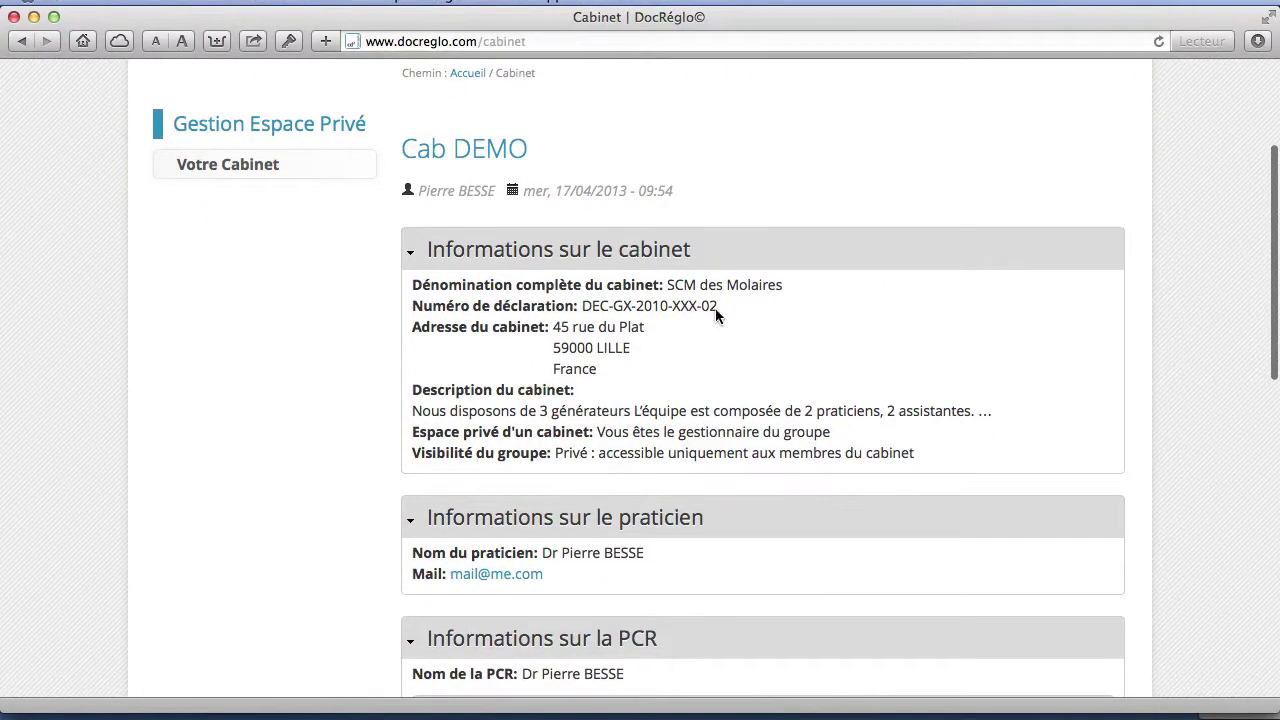
scroll(797, 497, down, 8)
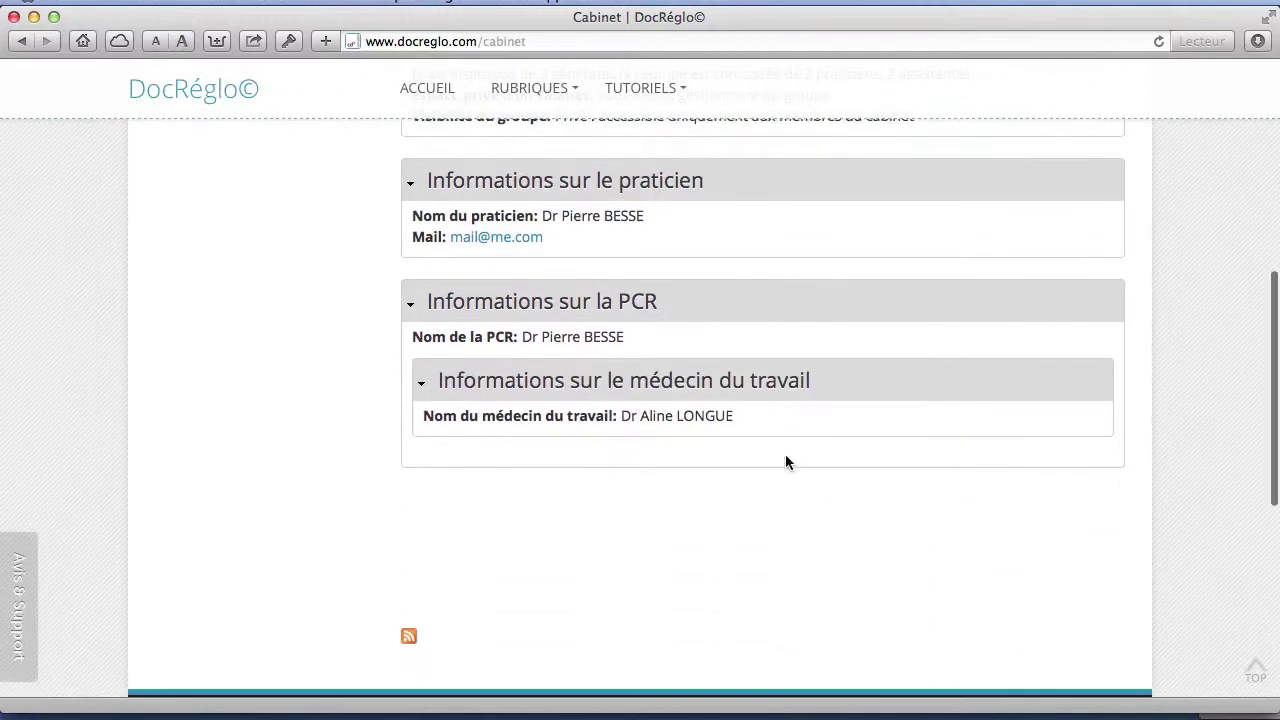
scroll(804, 447, up, 2)
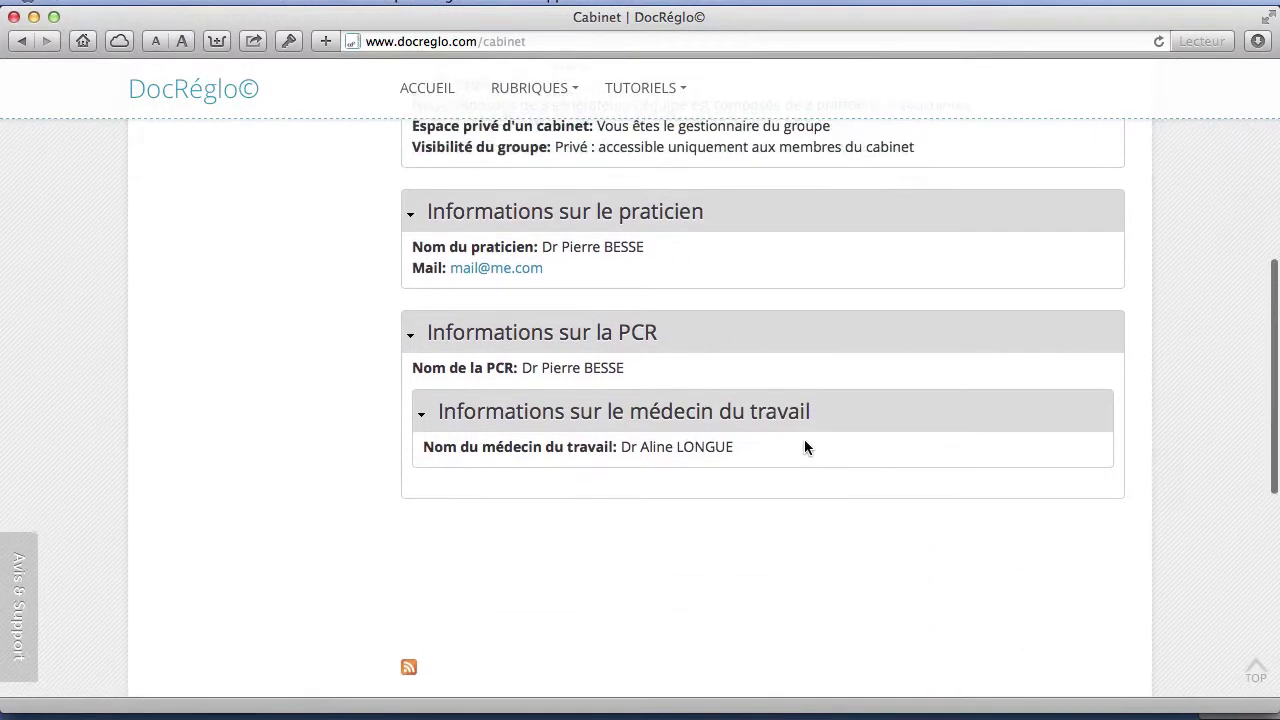
scroll(806, 445, up, 7)
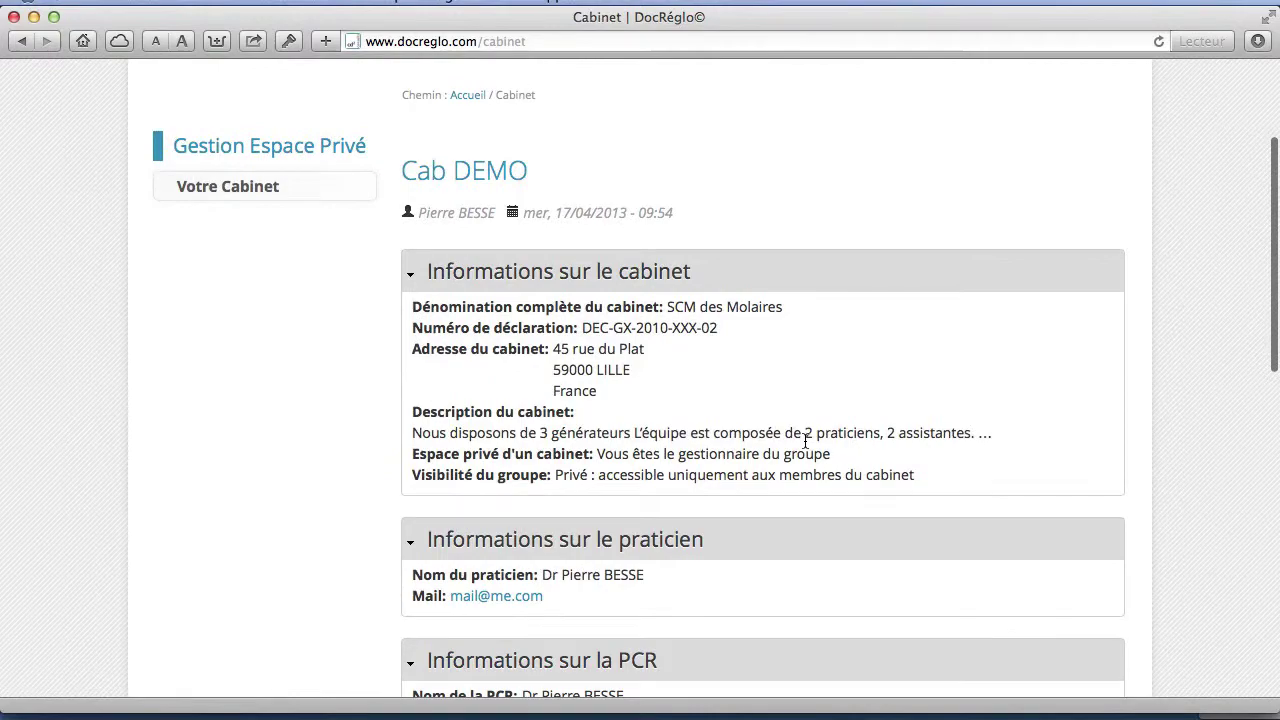
- Open the Cab DEMO record's group management and bring up the form for inviting people
click(502, 177)
scroll(710, 481, down, 6)
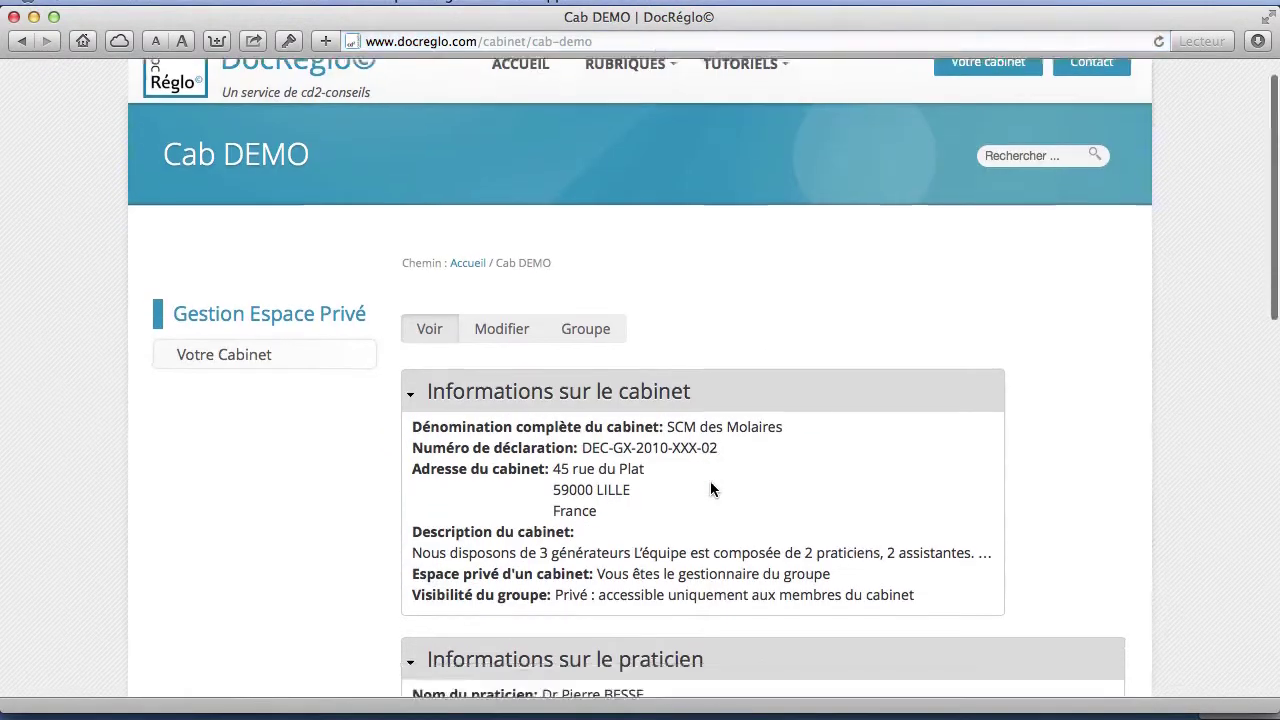
scroll(710, 481, up, 2)
scroll(710, 488, up, 1)
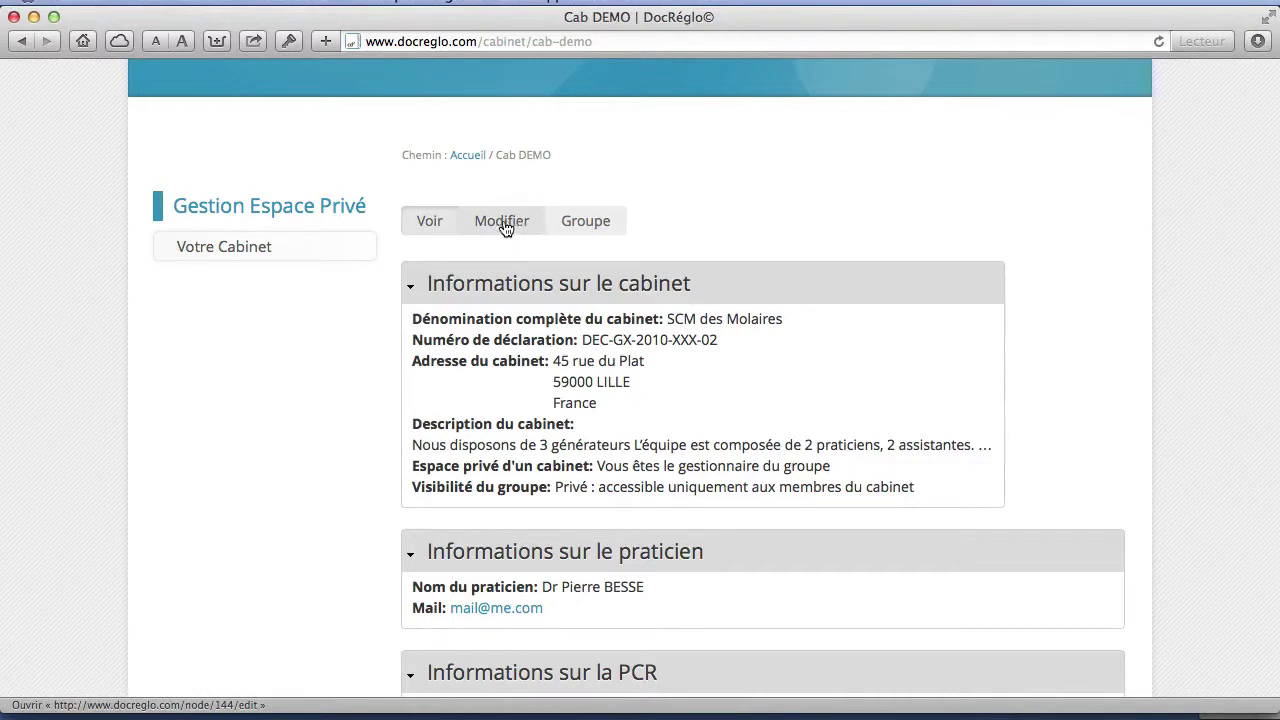
click(594, 222)
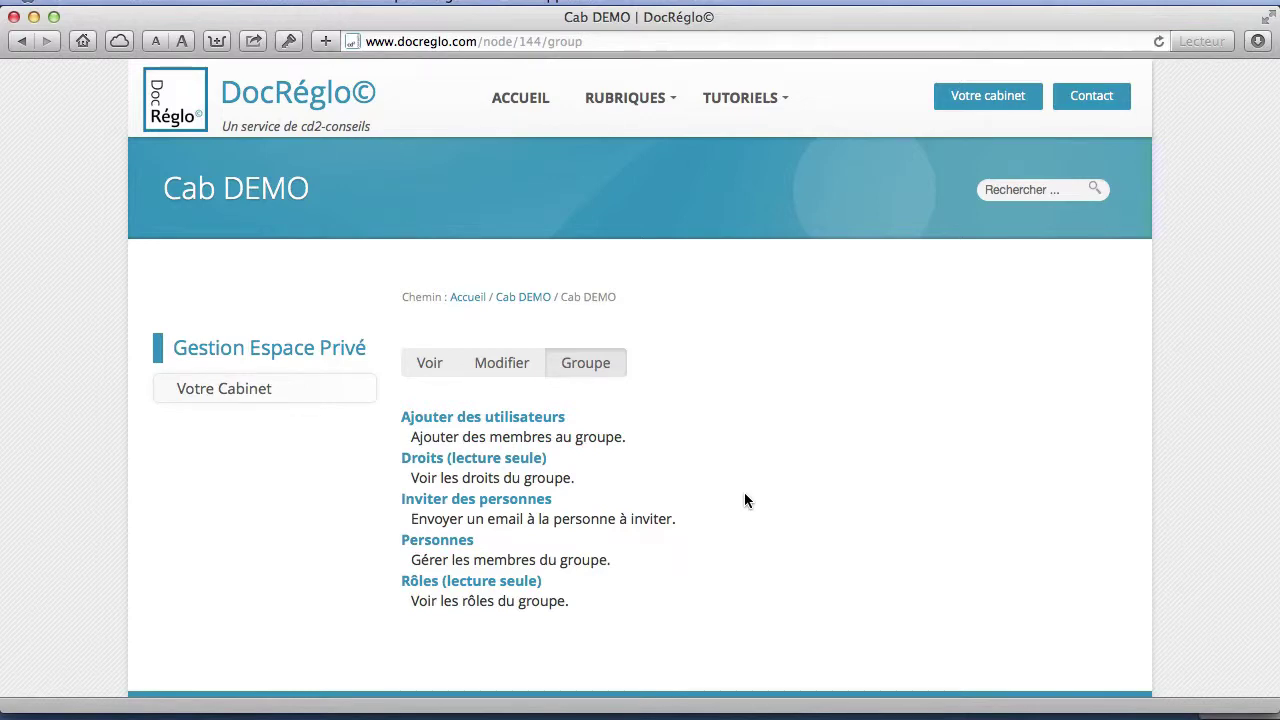
click(484, 502)
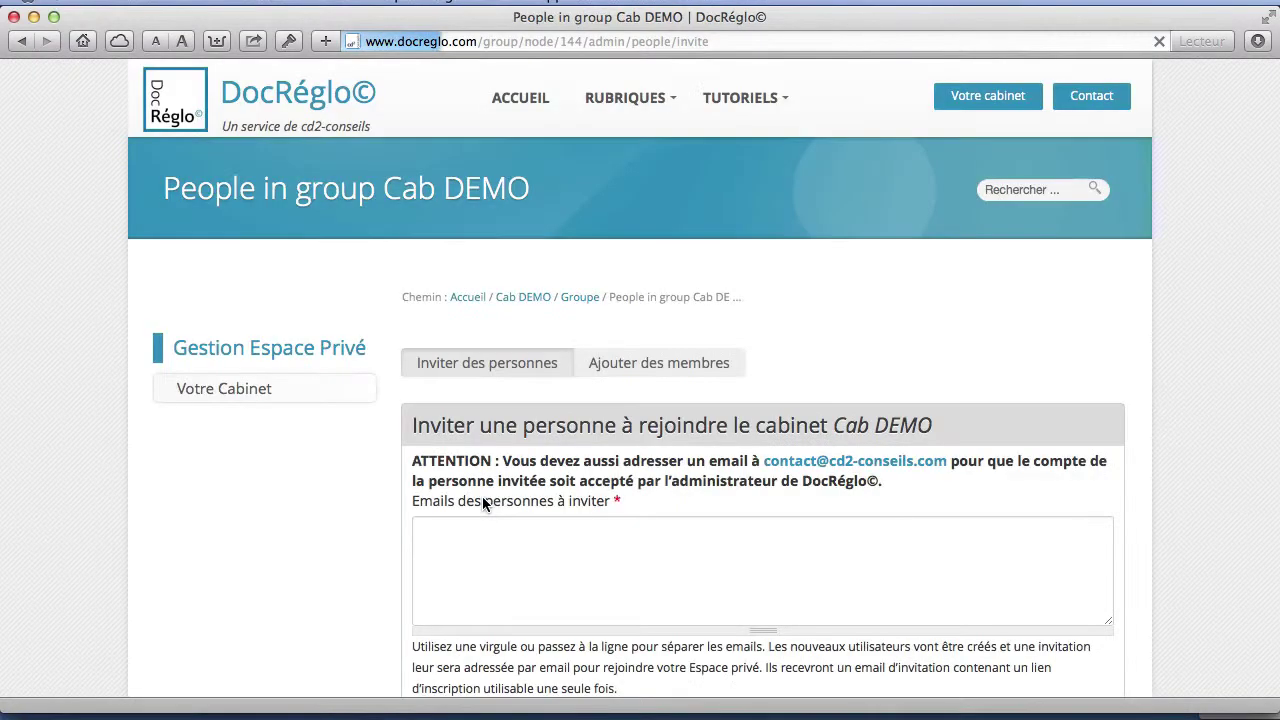
- Read the invitation form's instructions and open the DocRéglo contact form in a new tab
scroll(508, 547, down, 2)
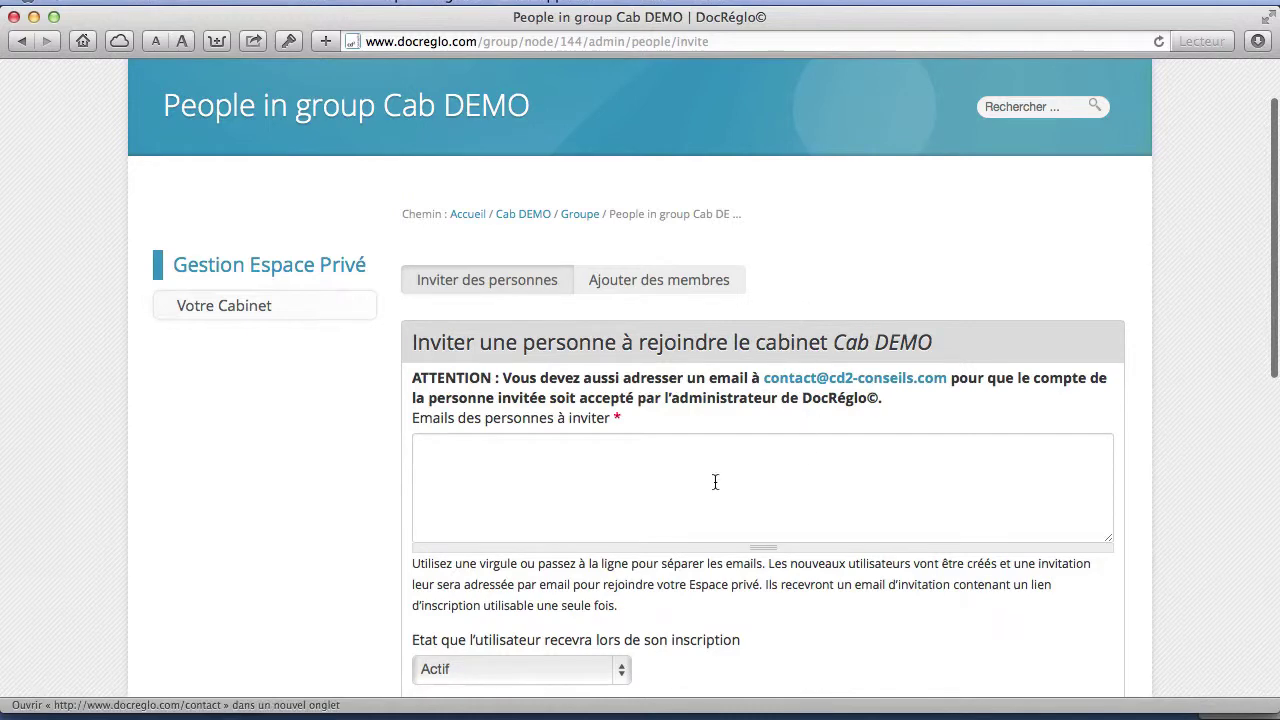
scroll(714, 480, down, 1)
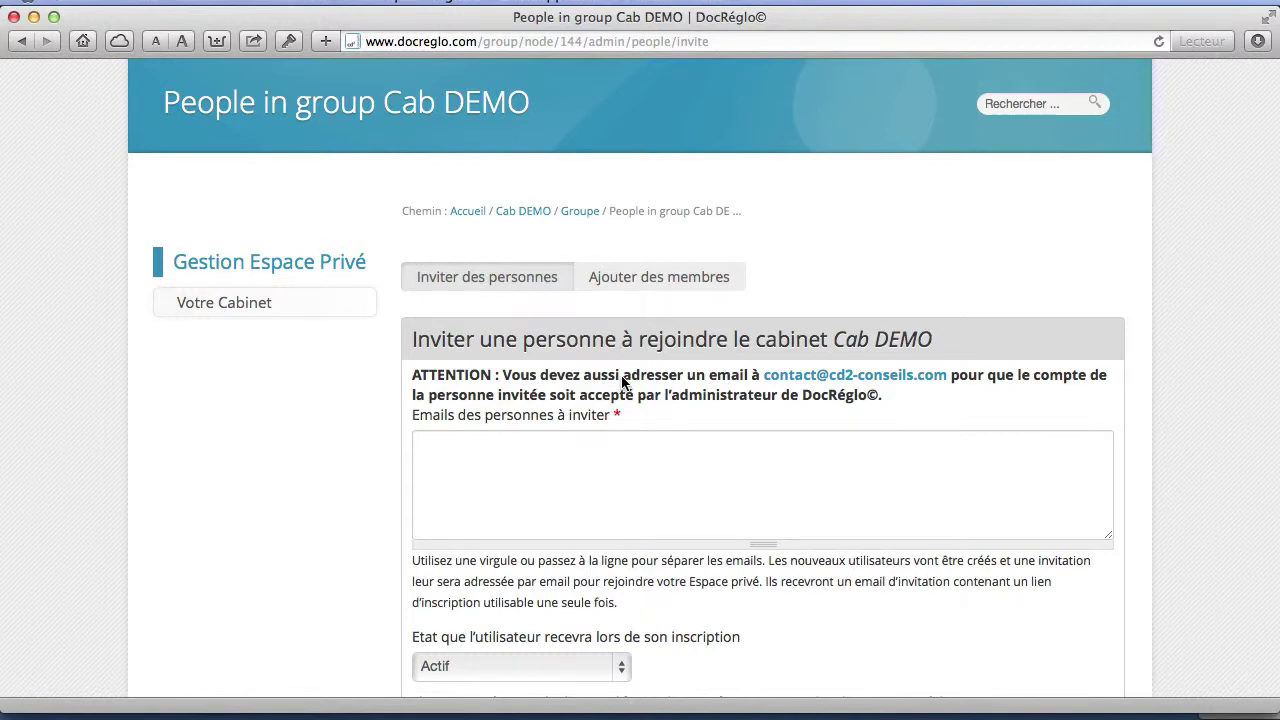
scroll(815, 370, down, 2)
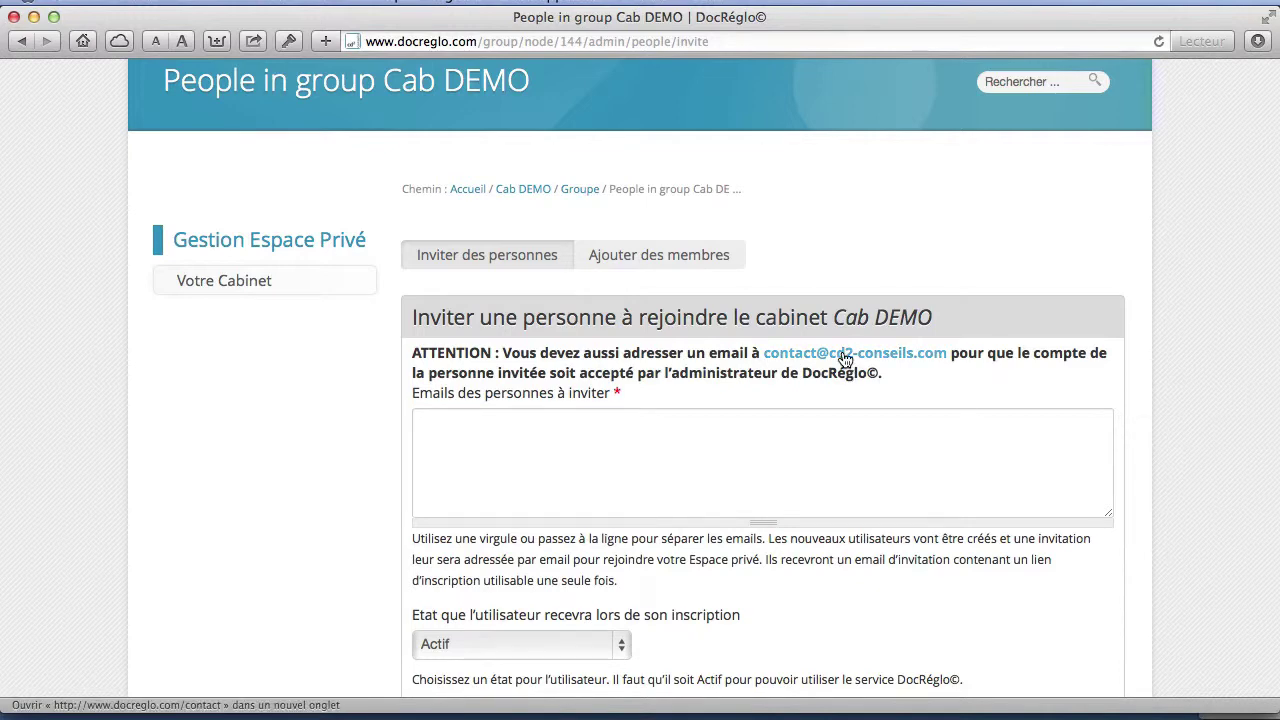
super+click(843, 354)
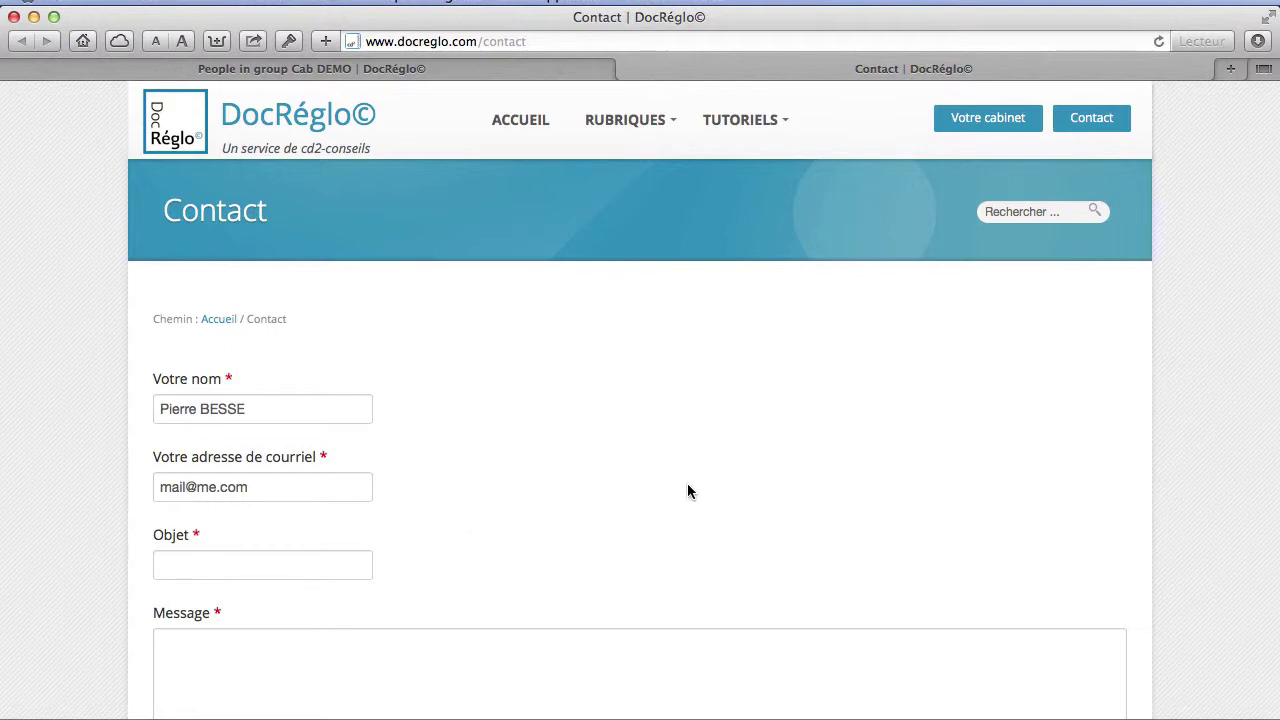
- Fill in the contact form with subject "Inscription d'une assistante" and a signed message requesting that the practice assistant's account be opened
scroll(687, 490, down, 2)
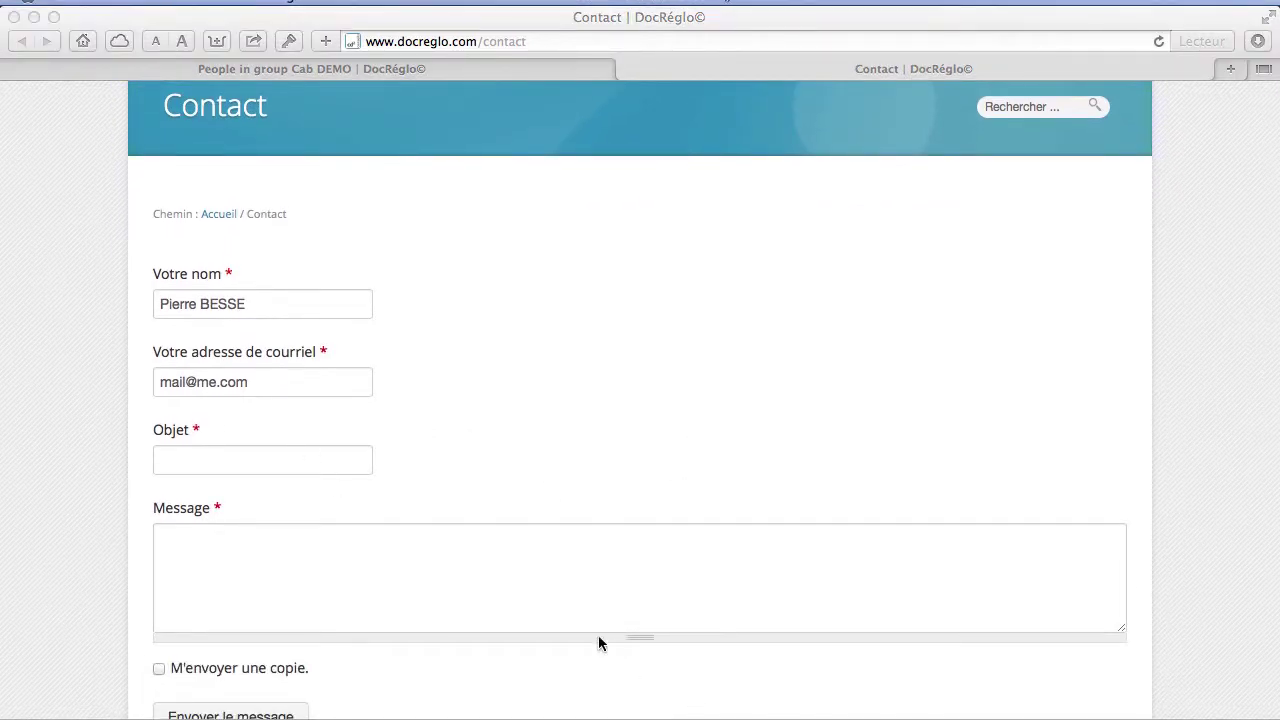
click(299, 455)
text(Inscription d'une assistante)
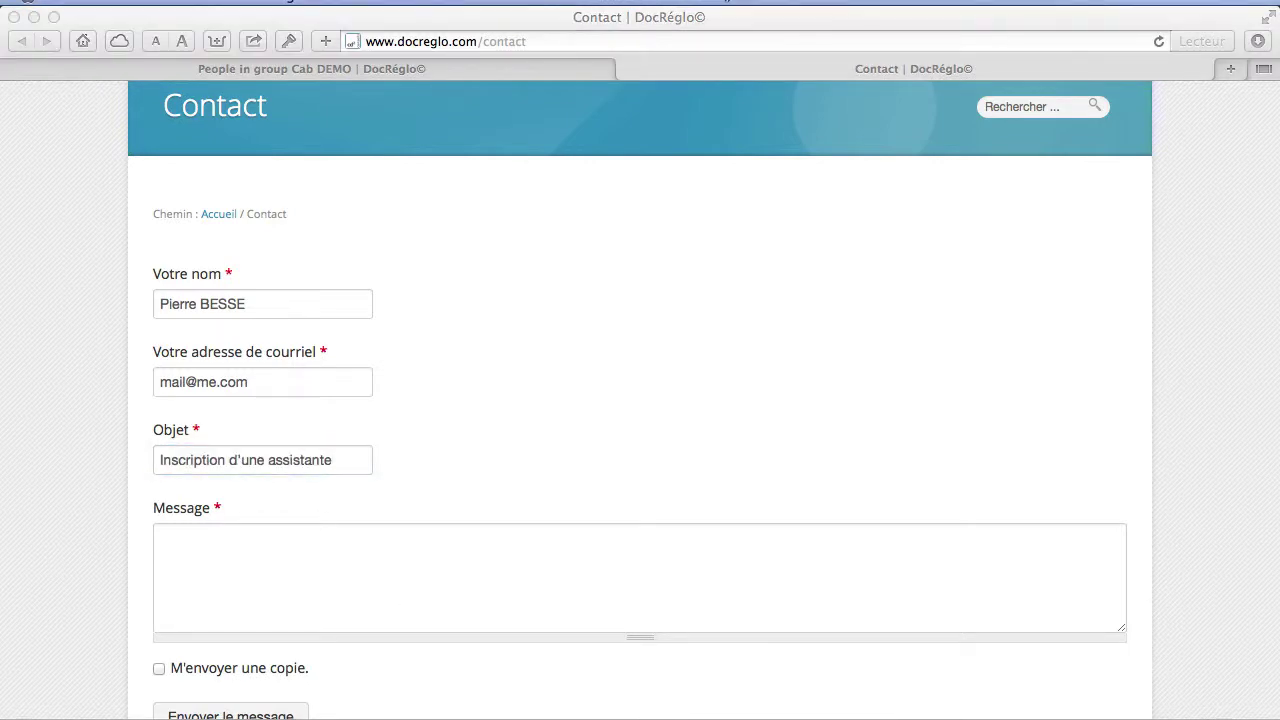
click(543, 591)
text(Bonjour, J'ai demandé l'ouverture d'un compte pour Martine, une assistante de mon cabinet. Merci de bien vouloir ouvrir son compte. Cordialement, Pierre BESSE)
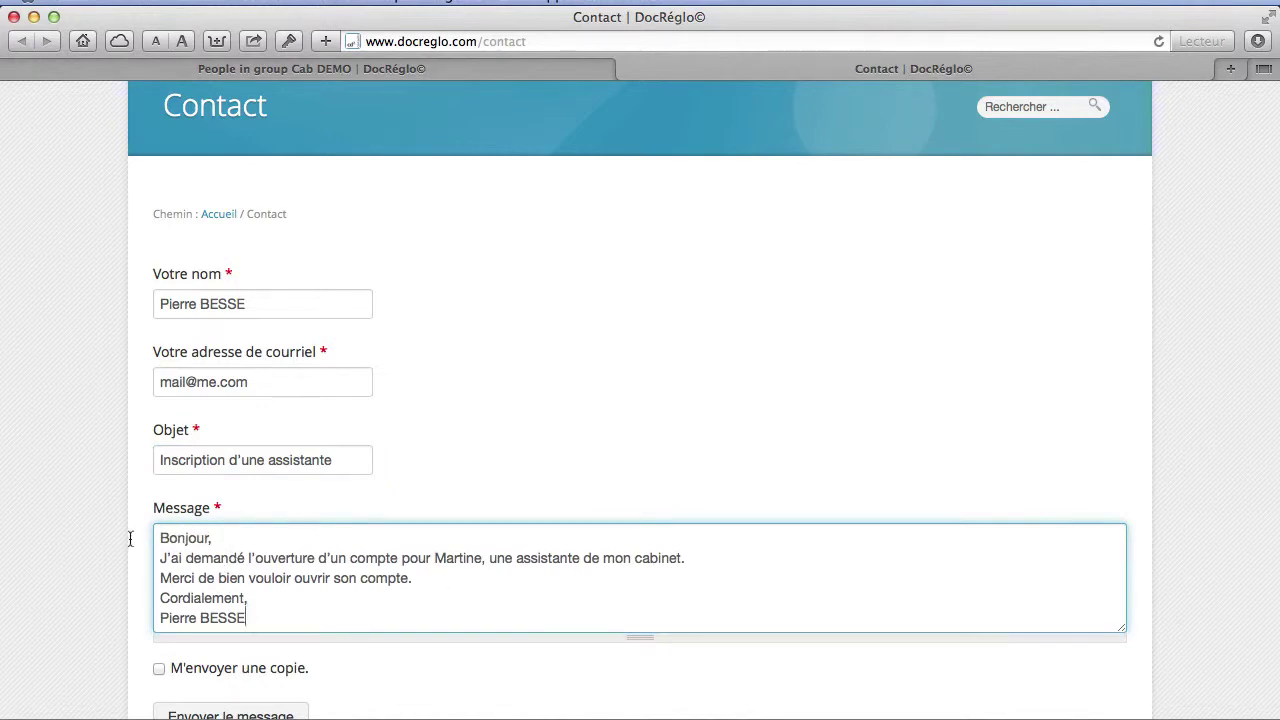
- Send the contact message and close its page to return to the Cab DEMO invitation form
scroll(98, 531, down, 2)
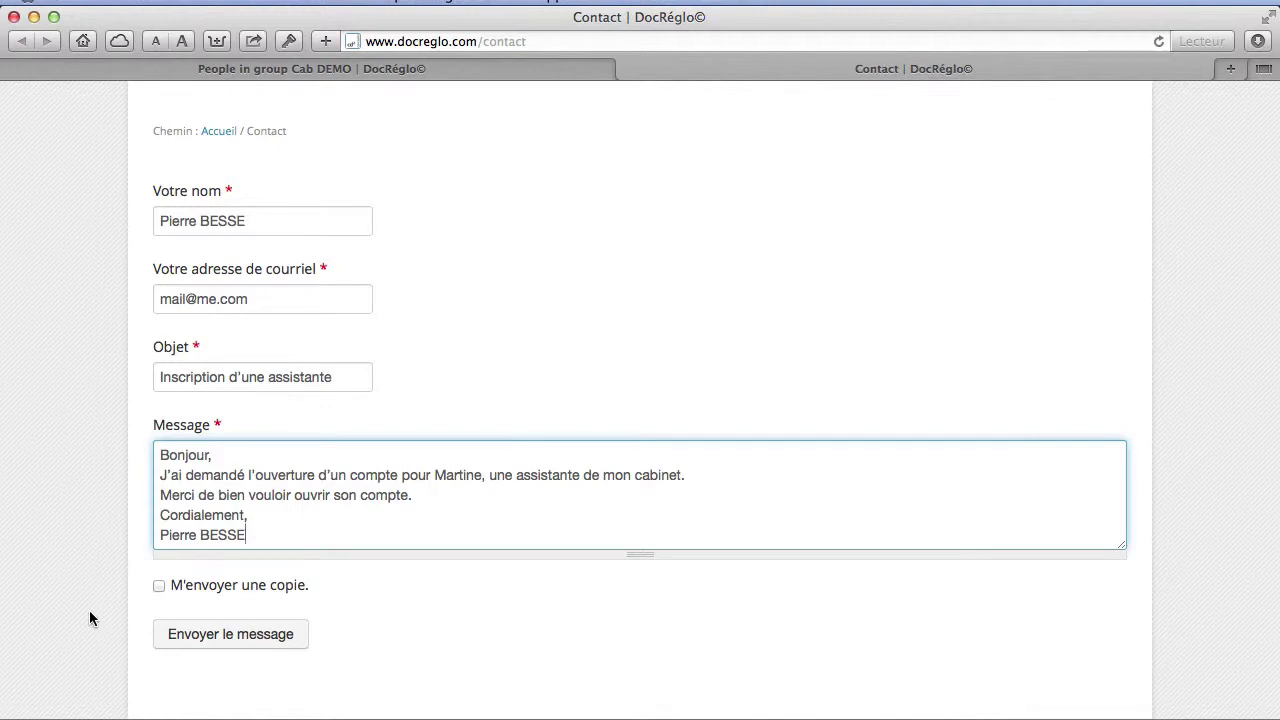
click(261, 632)
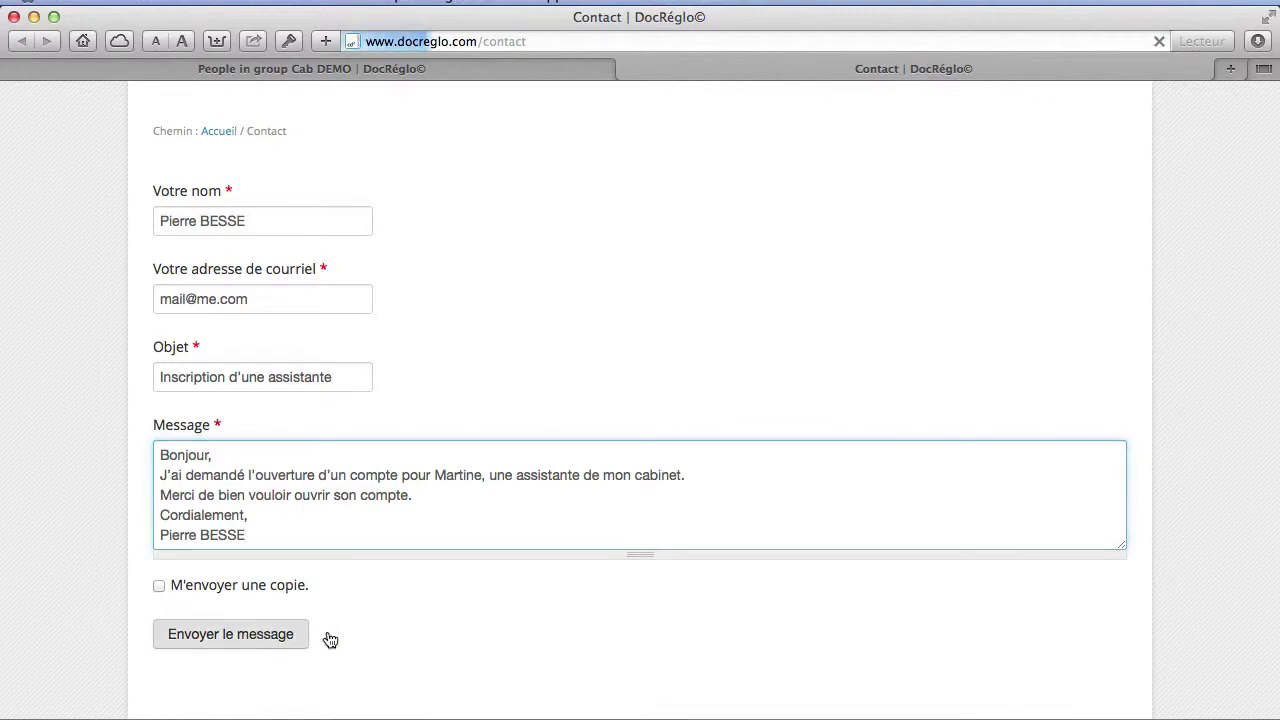
scroll(627, 632, down, 5)
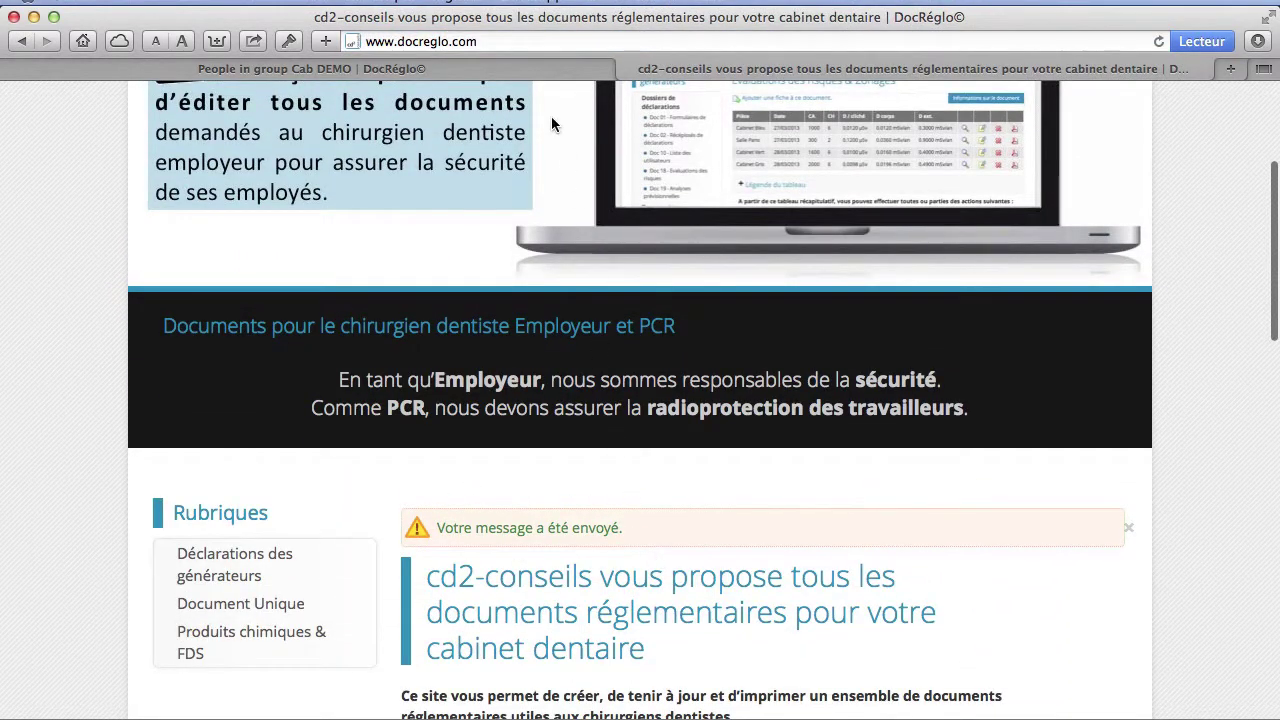
click(626, 70)
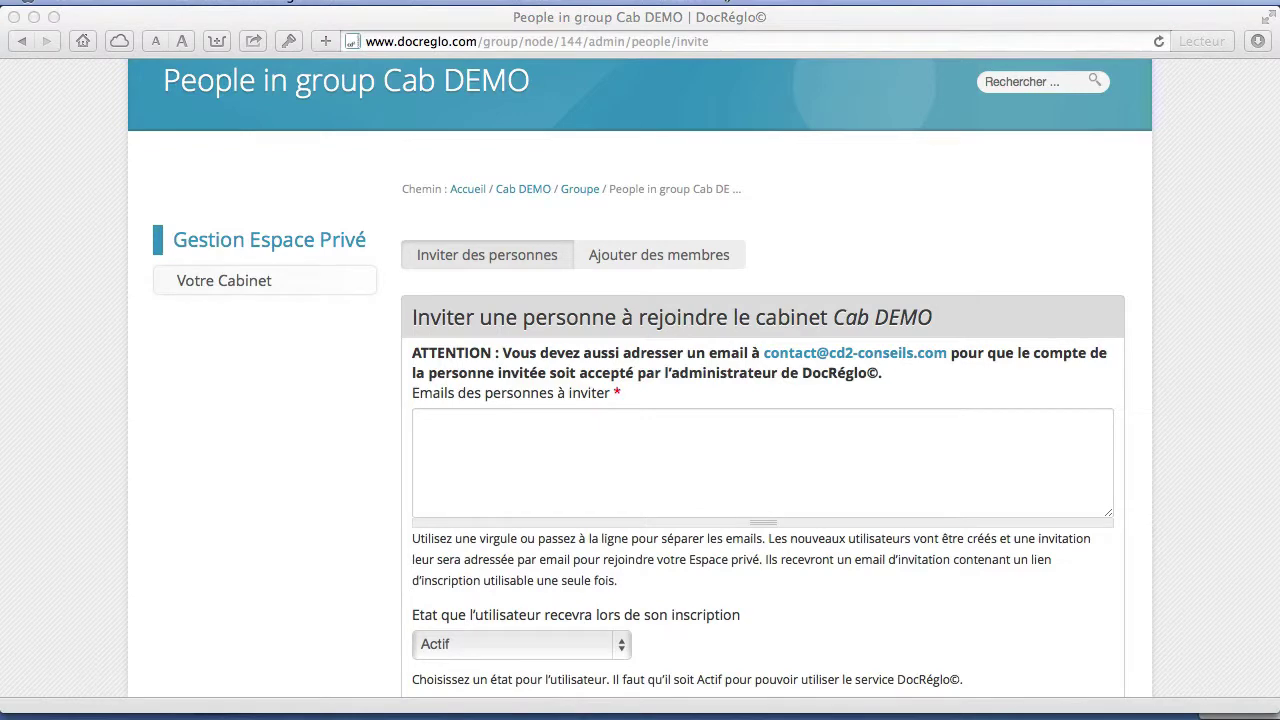
- Enter the assistant's e-mail address as the person to invite, keep the registration status Actif, and send the invitation e-mail
click(683, 455)
click(632, 460)
key(super+v)
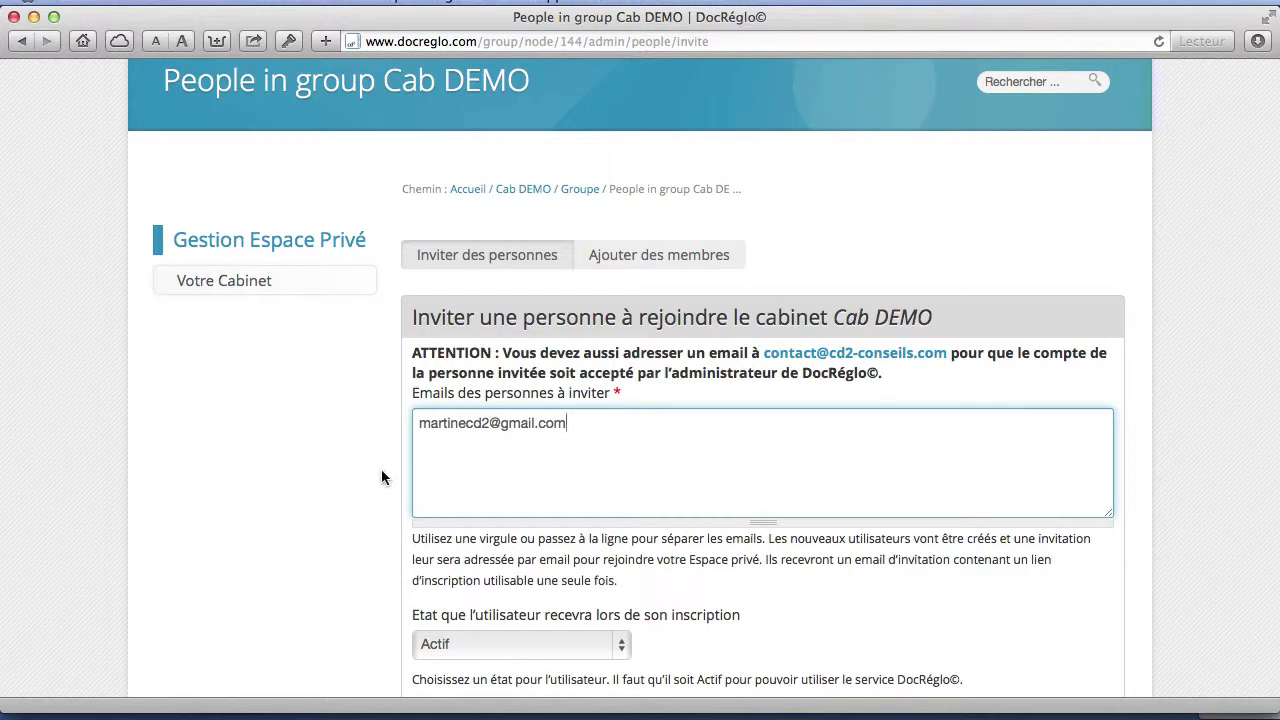
scroll(390, 465, down, 3)
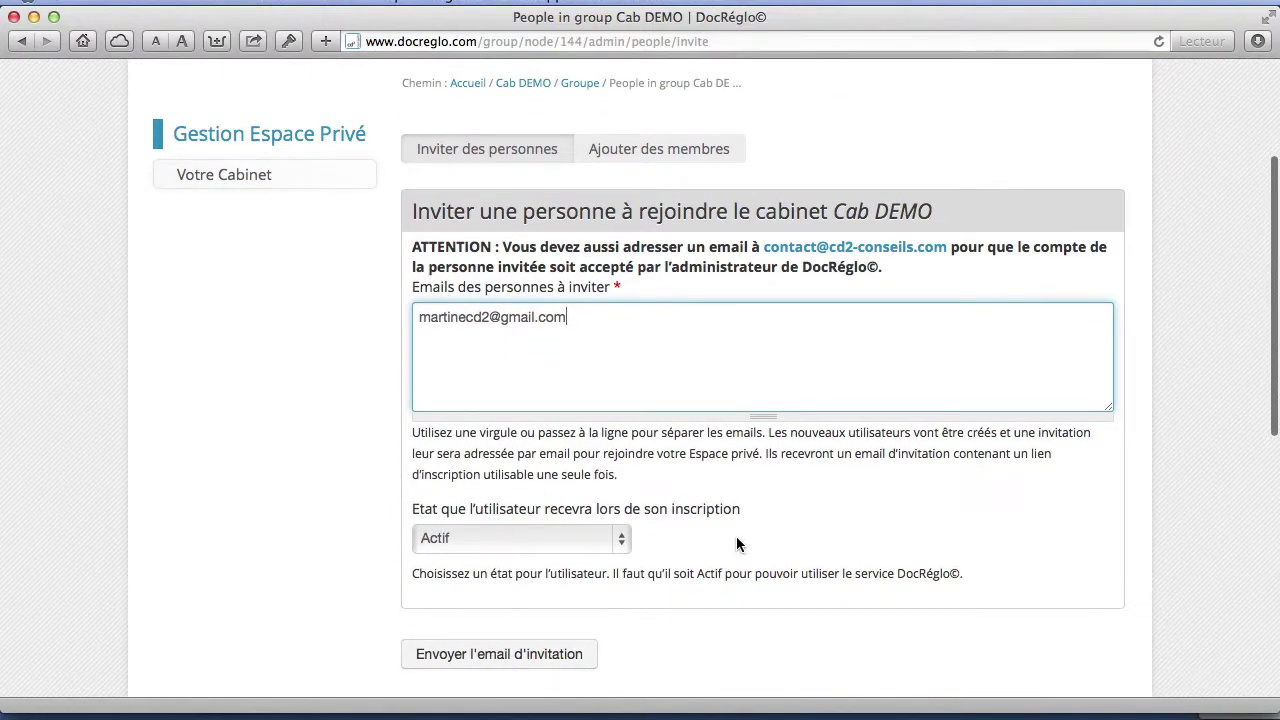
click(593, 547)
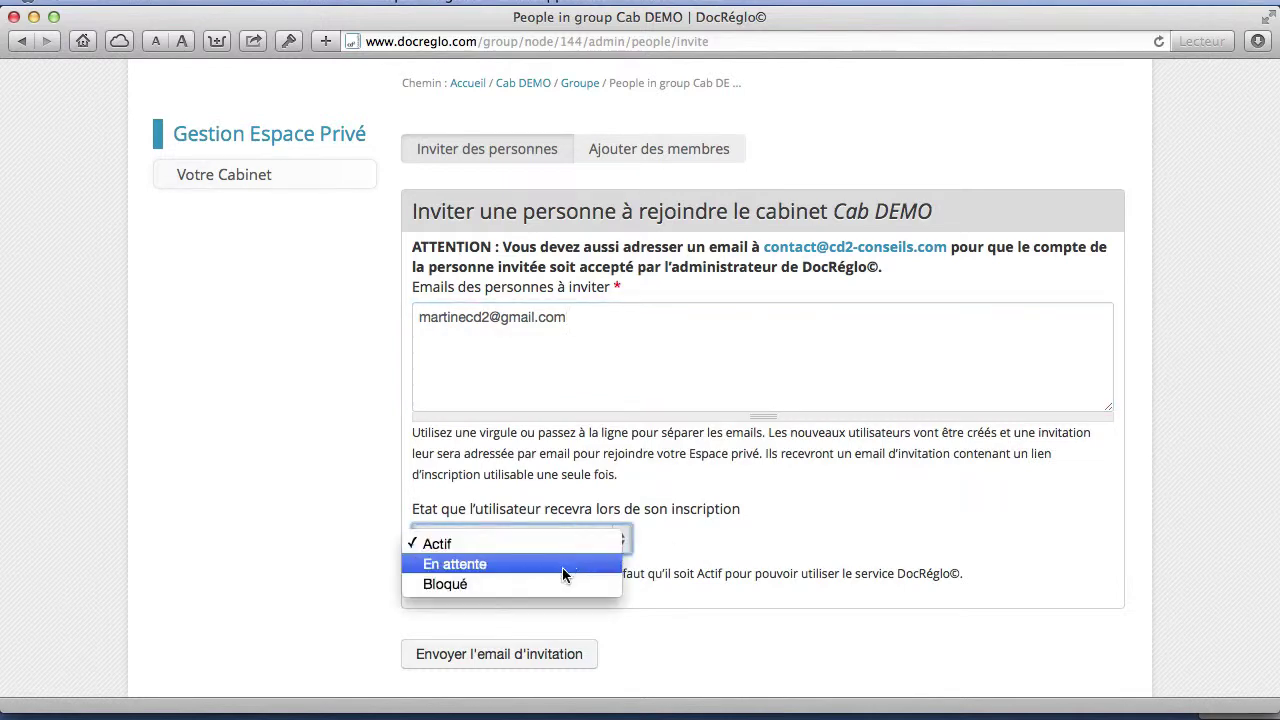
click(791, 545)
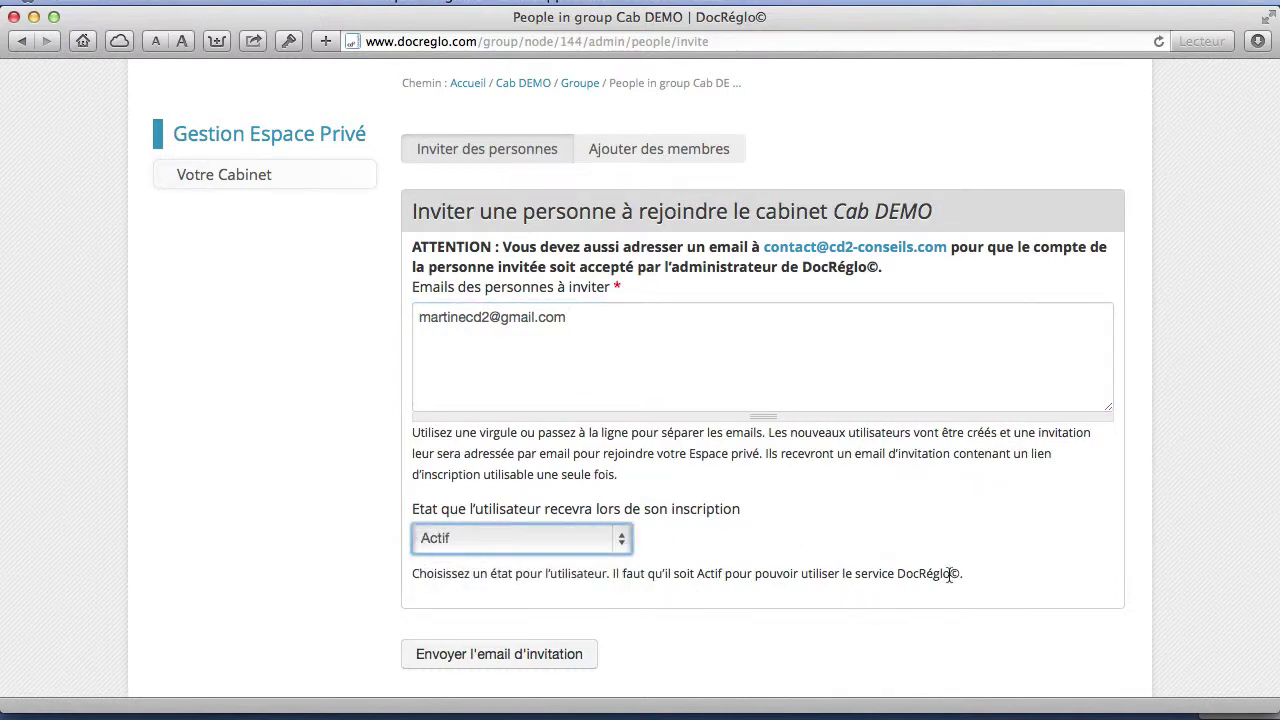
click(557, 645)
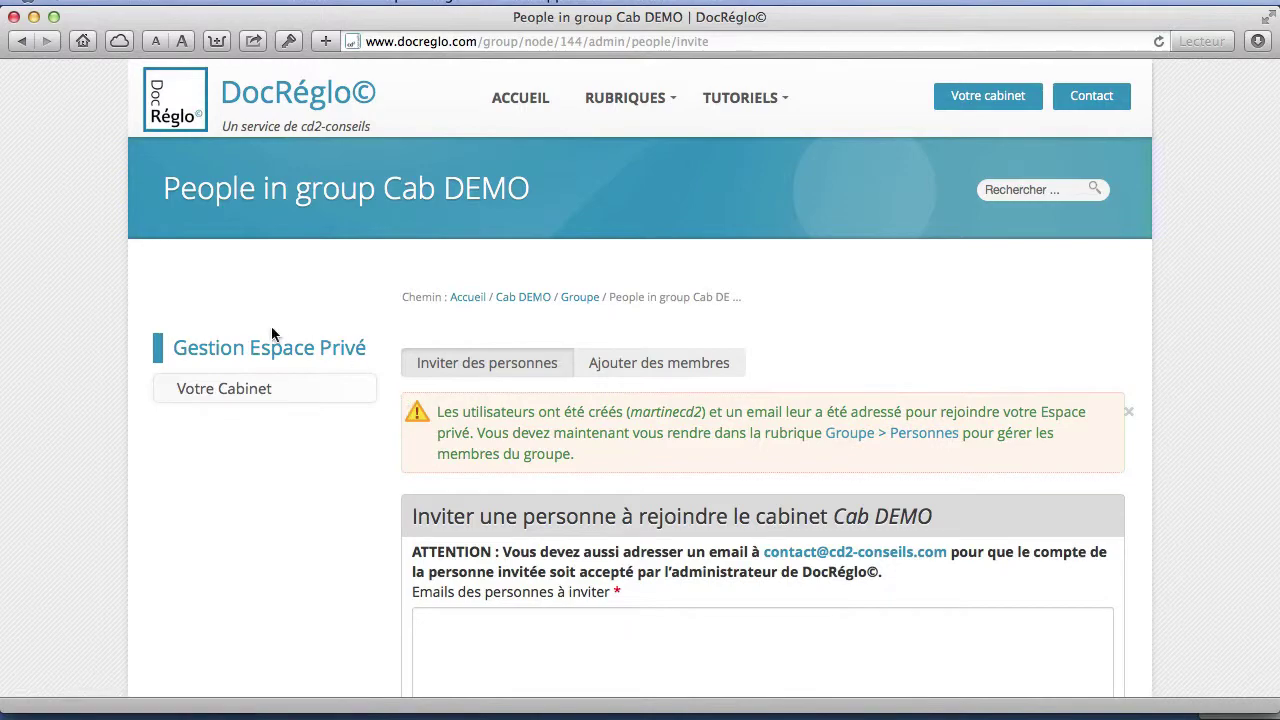
- Open the Cab DEMO group's people management page and look over the member list
click(914, 434)
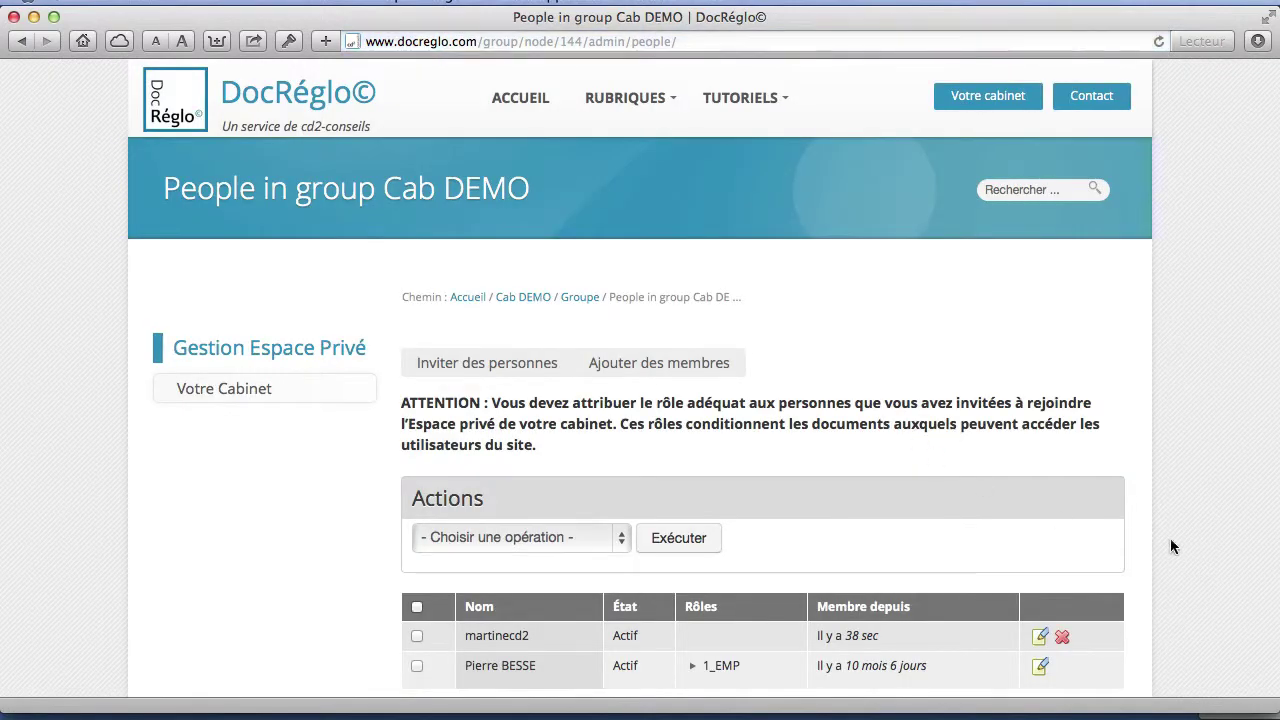
scroll(1132, 540, down, 3)
scroll(1132, 540, up, 2)
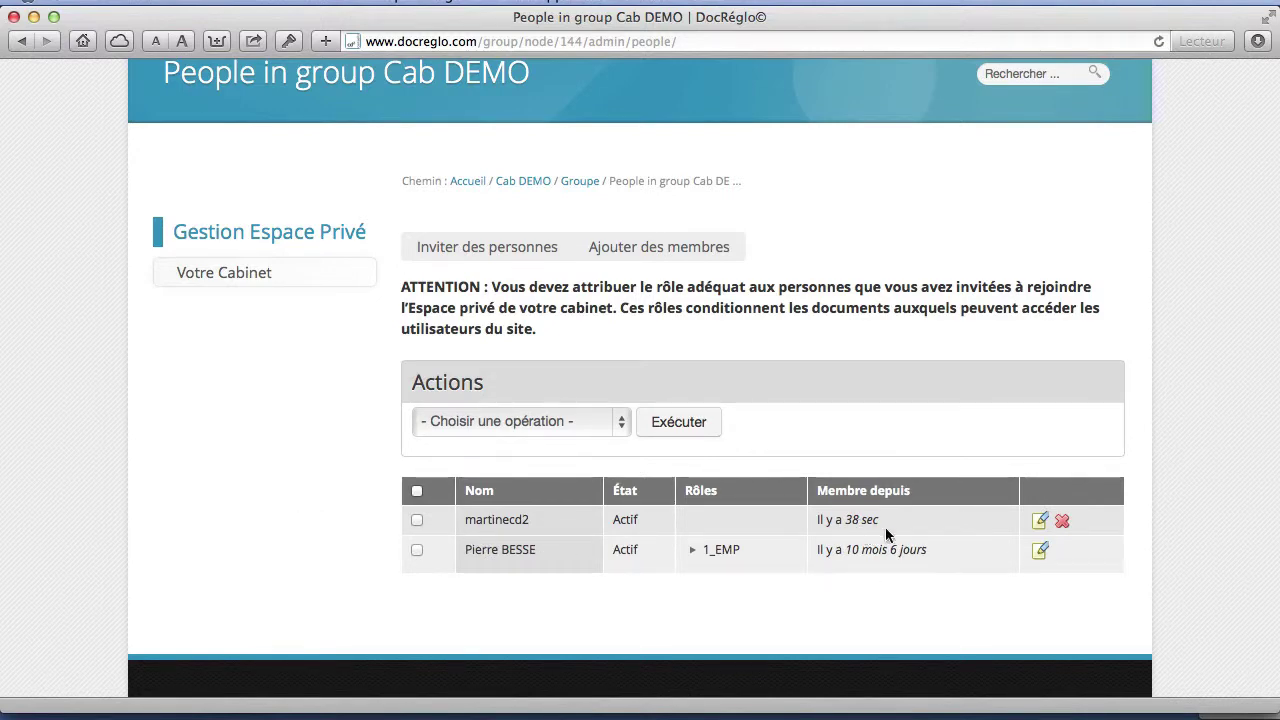
- Assign the role 2_ASS to the newly invited member and update the membership
click(1042, 520)
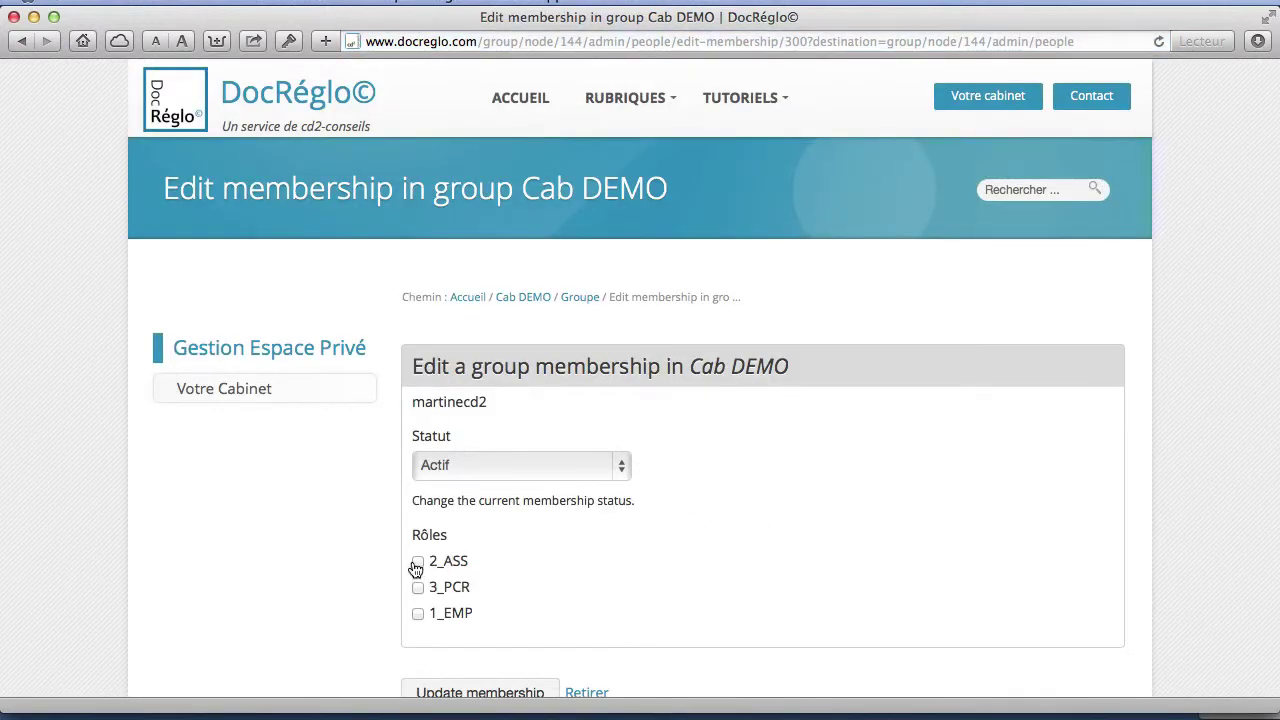
click(417, 564)
scroll(368, 538, down, 1)
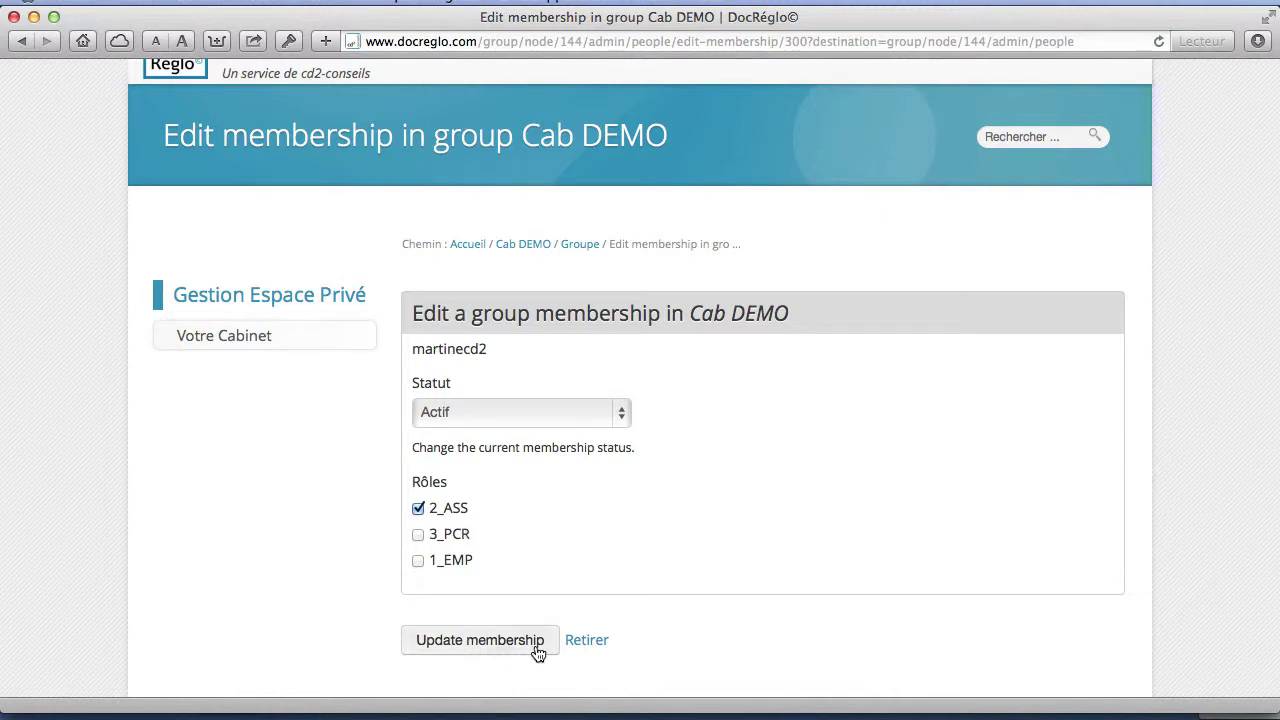
click(500, 646)
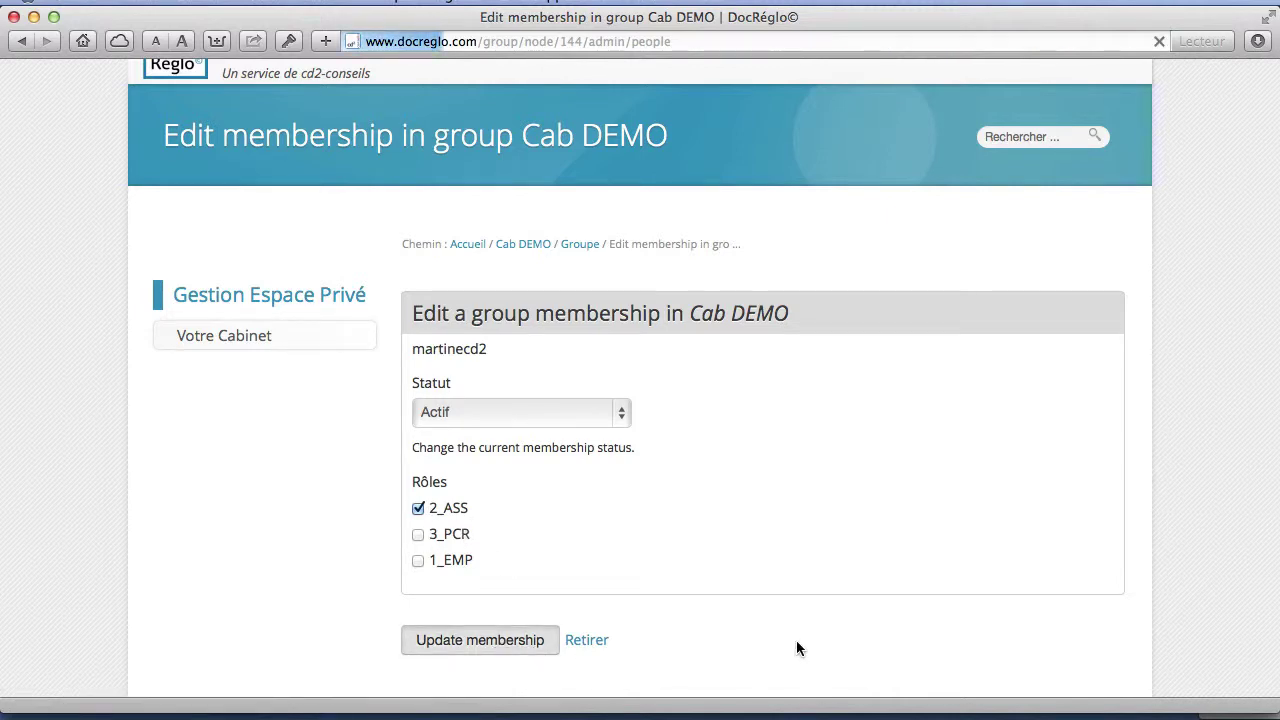
scroll(770, 593, down, 3)
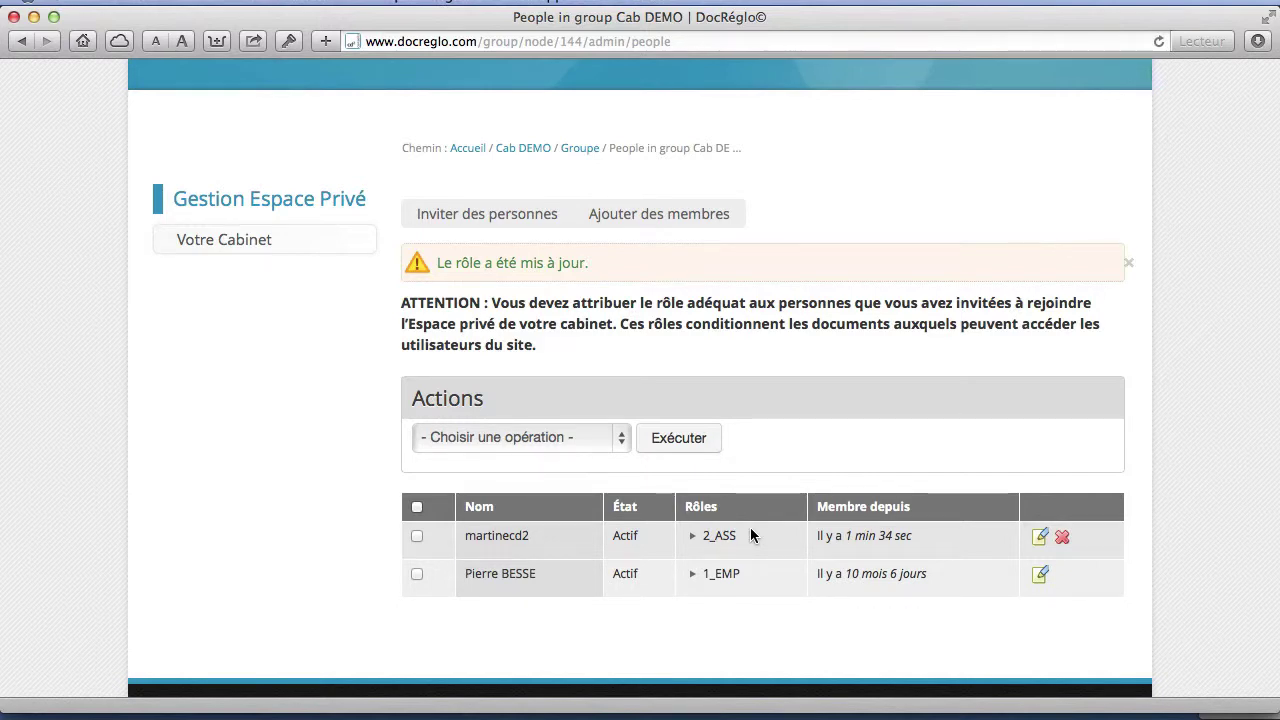
- Look through the Rubriques entries and compare them with the roles assigned in the Cab DEMO member list
scroll(751, 534, up, 3)
scroll(750, 535, down, 1)
mouse_move(624, 97)
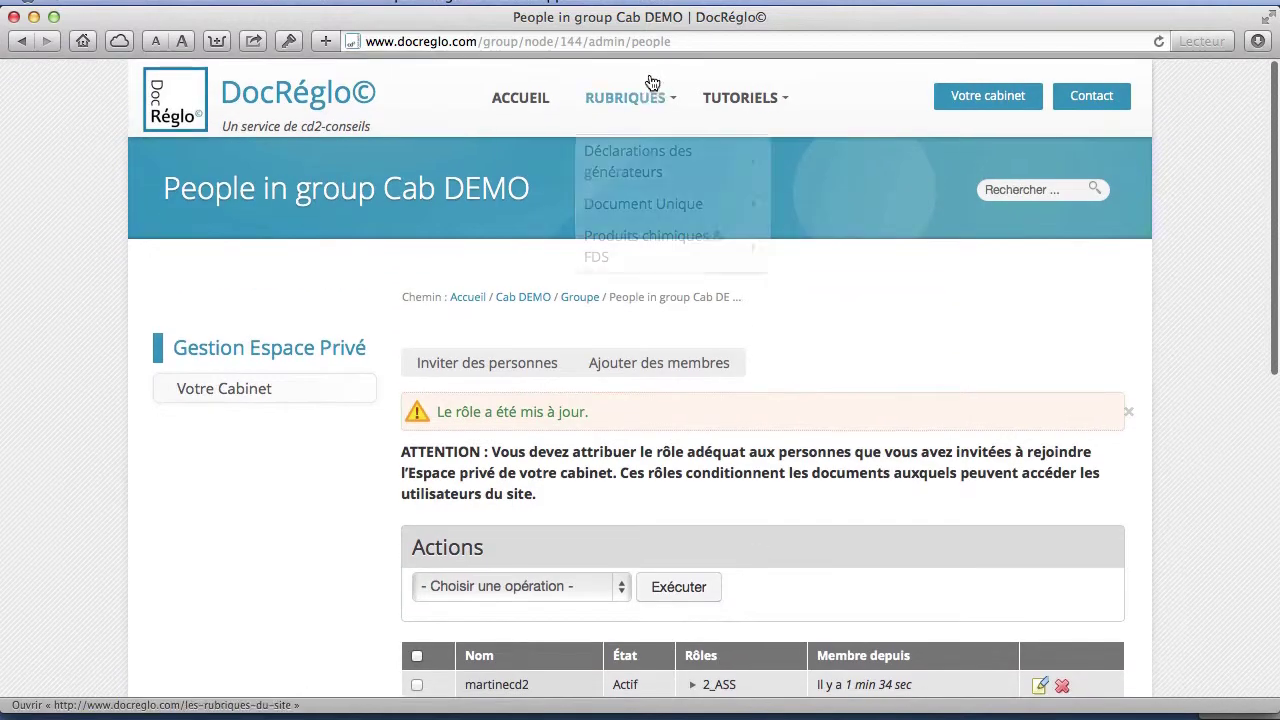
mouse_move(660, 162)
scroll(665, 162, down, 1)
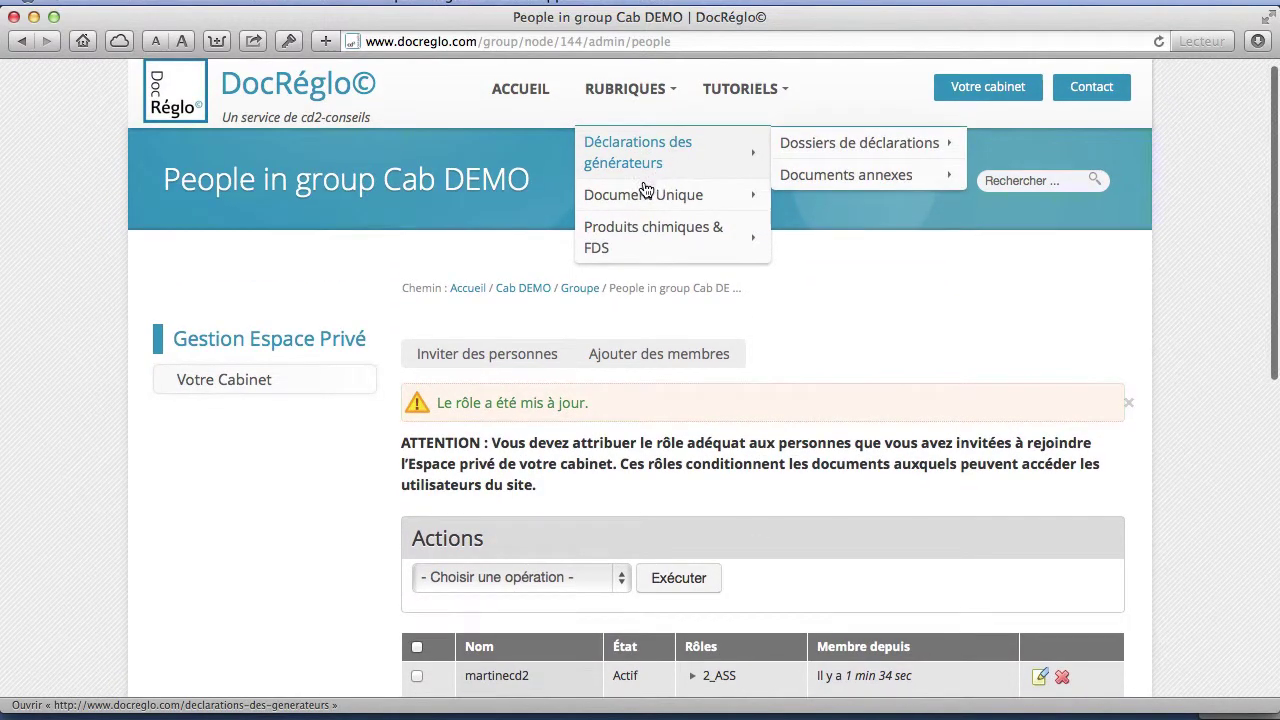
mouse_move(646, 229)
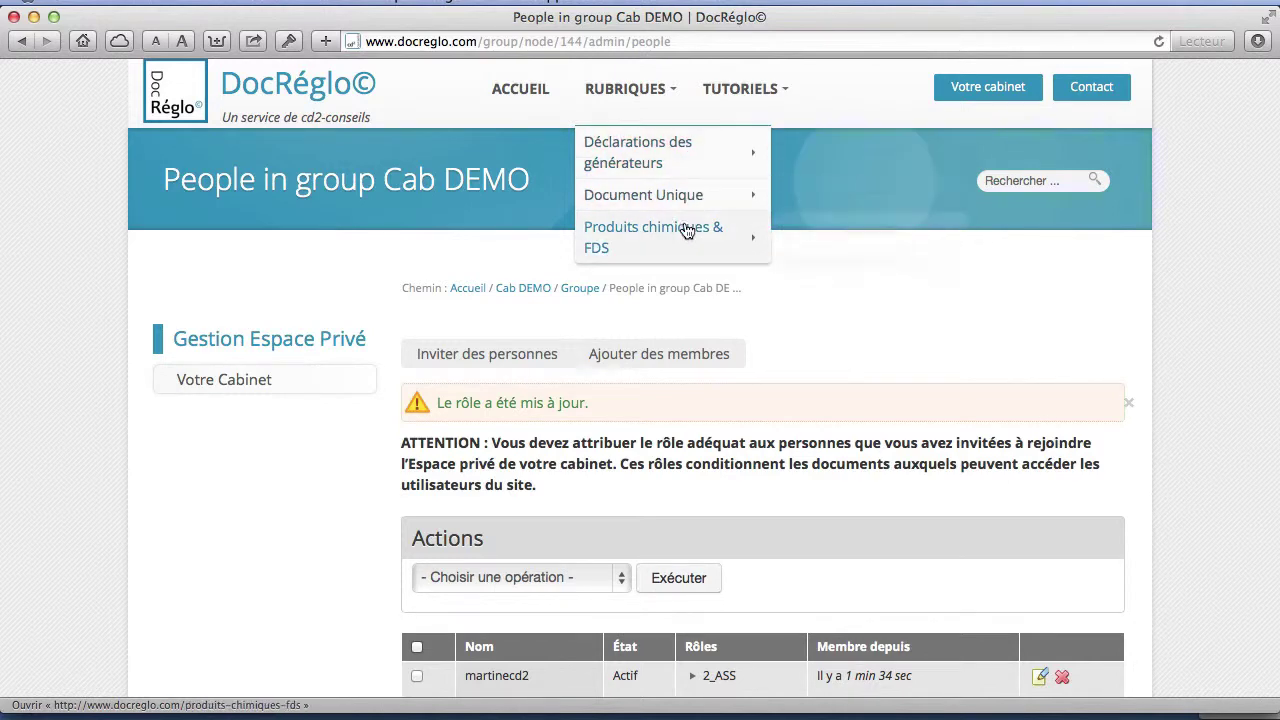
scroll(826, 493, down, 5)
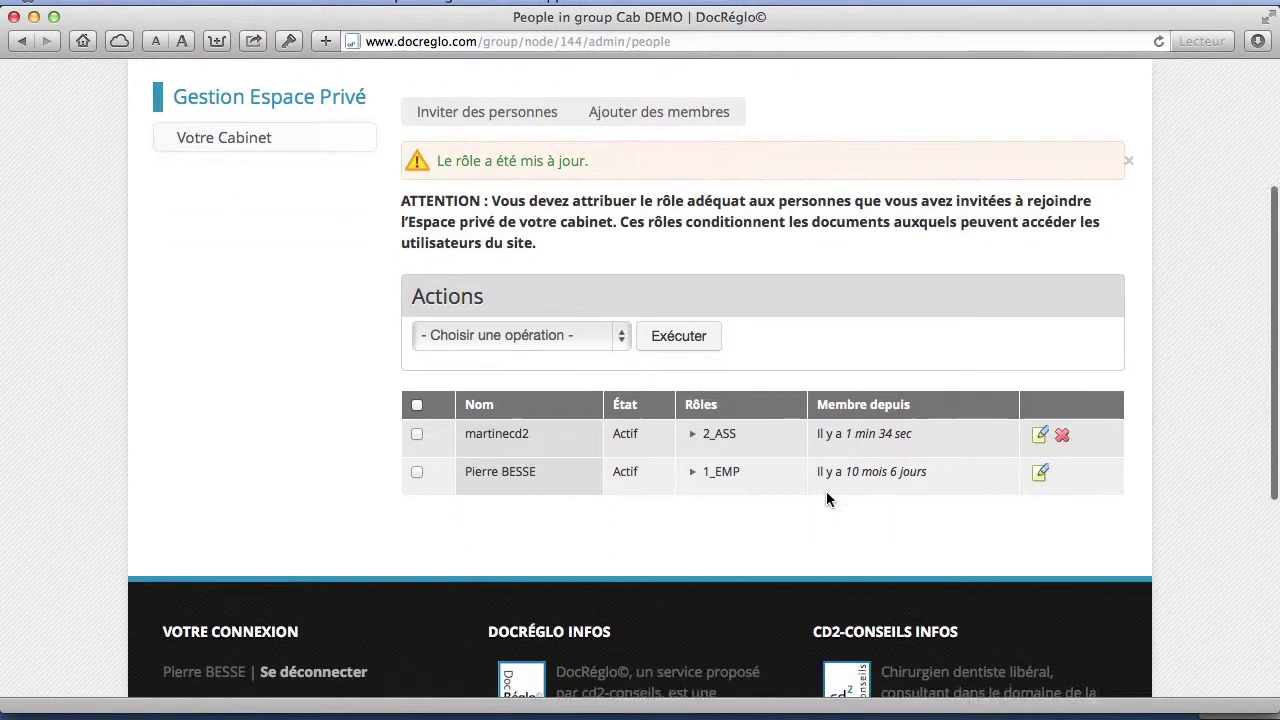
scroll(826, 491, down, 1)
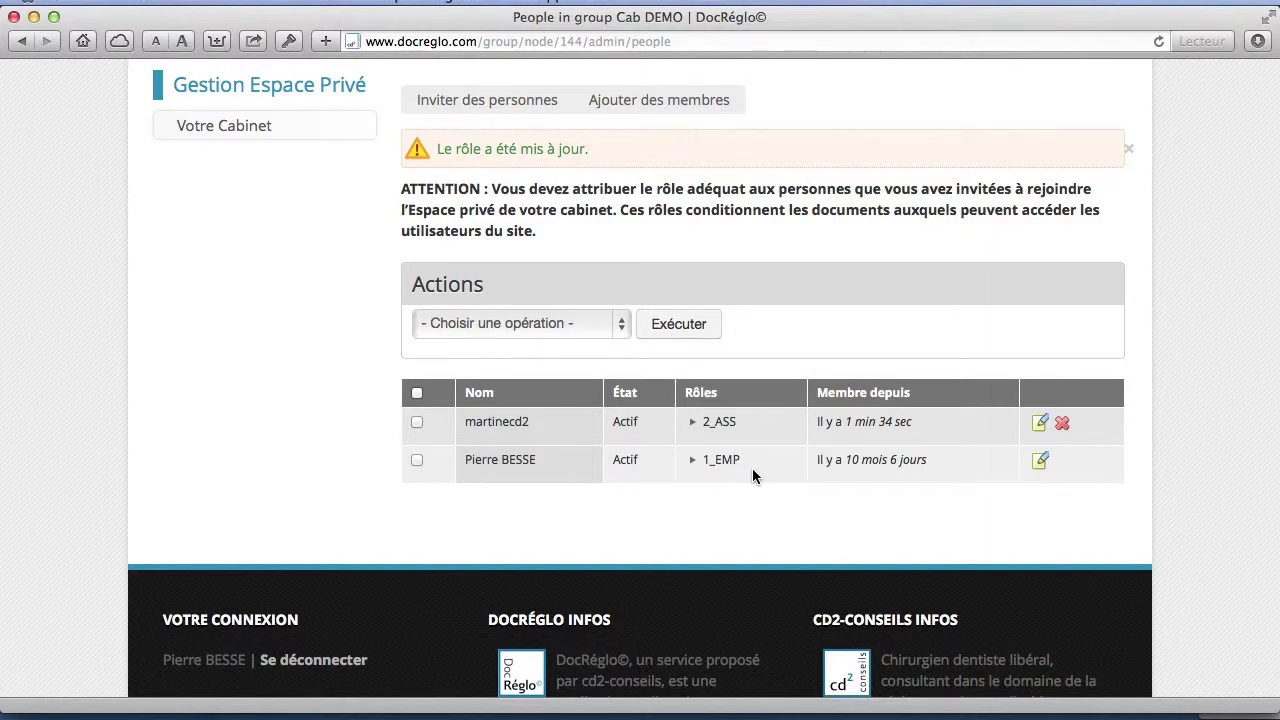
scroll(752, 468, down, 3)
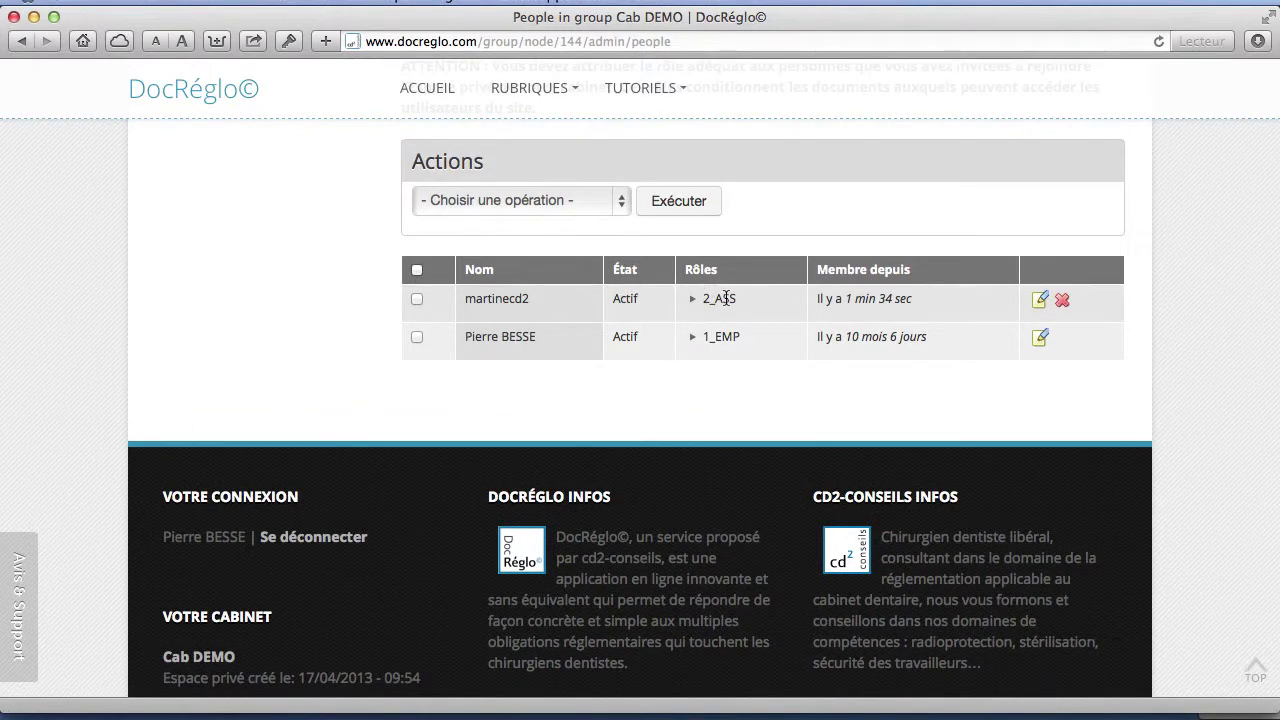
scroll(726, 298, up, 1)
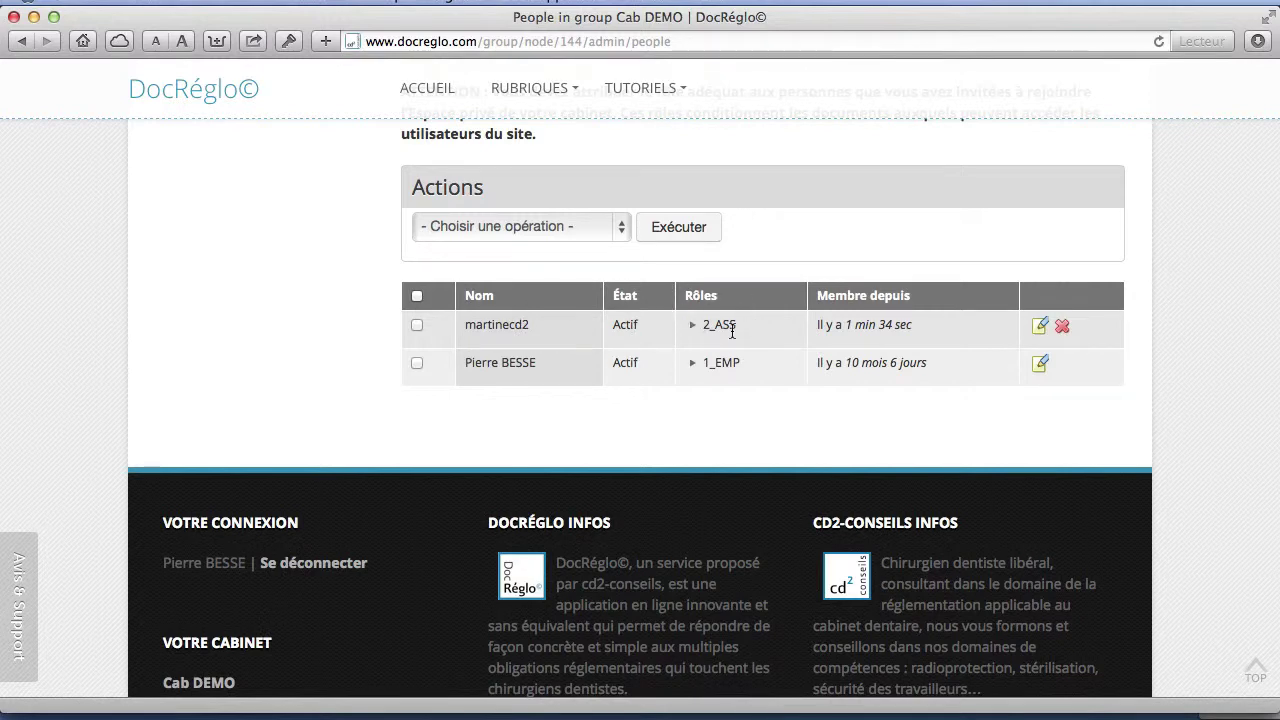
- Log out of the employer's DocRéglo account and close that browser window
scroll(286, 391, down, 3)
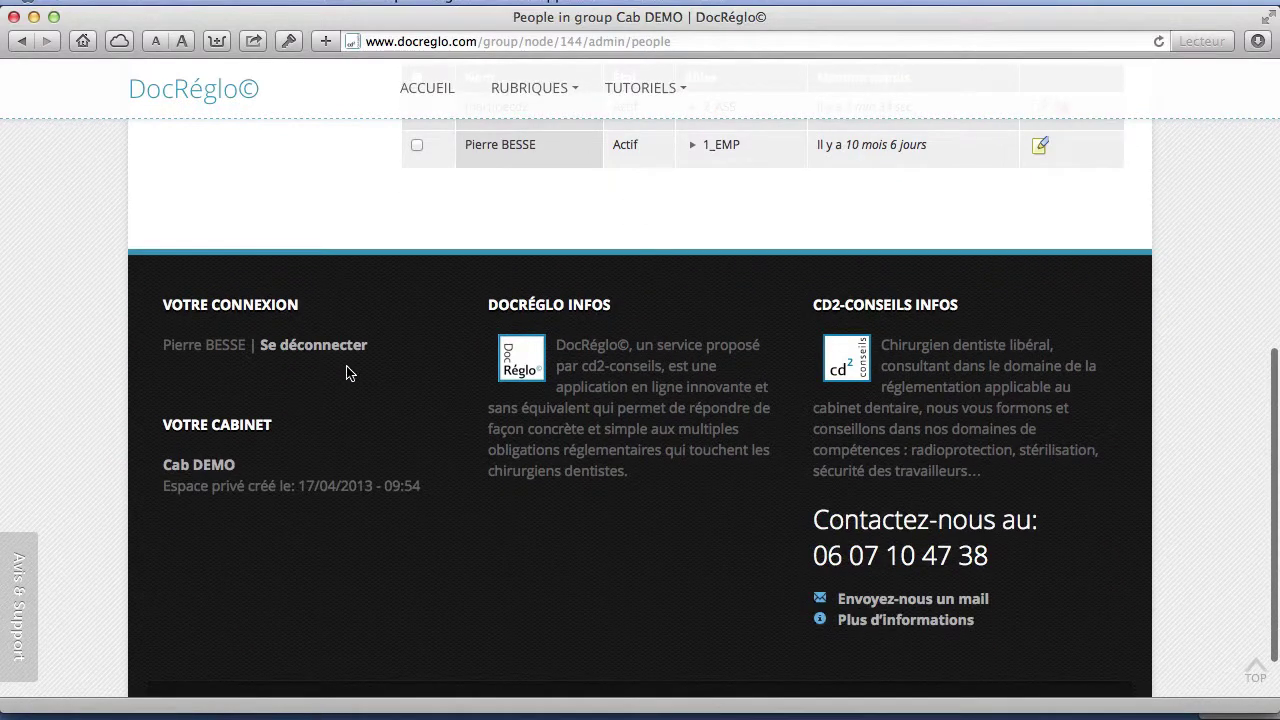
click(325, 345)
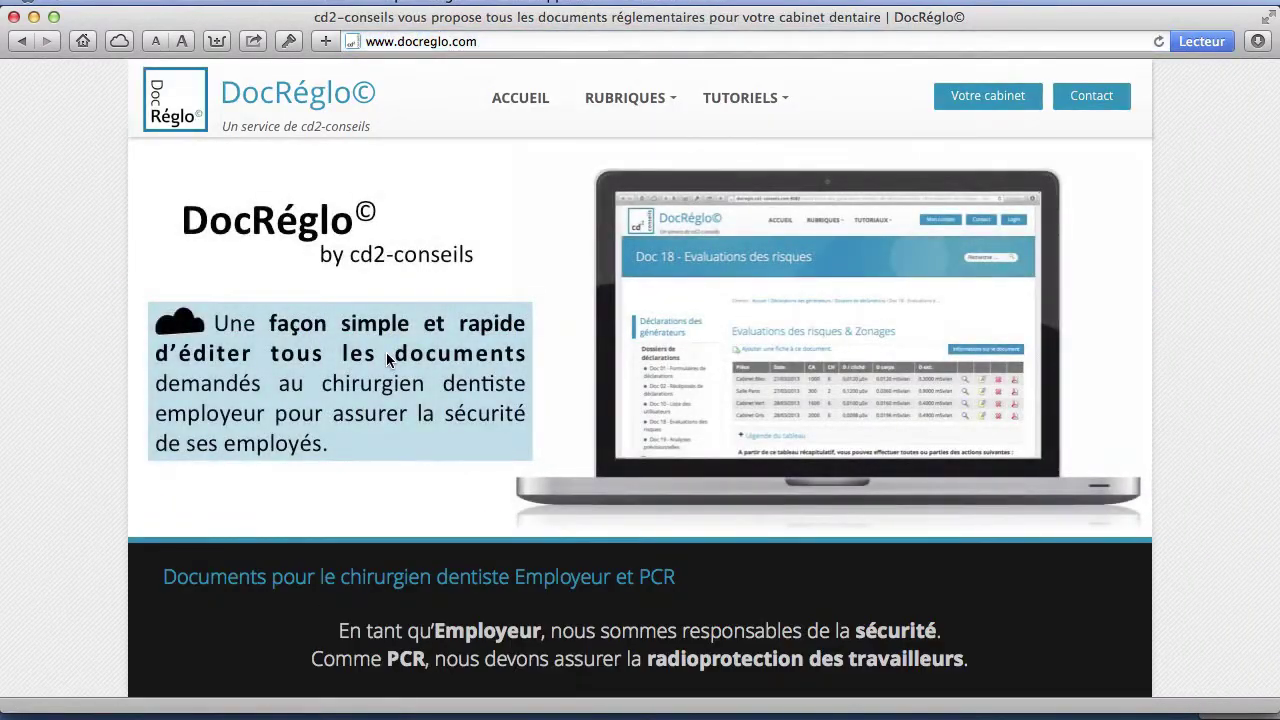
scroll(386, 352, down, 6)
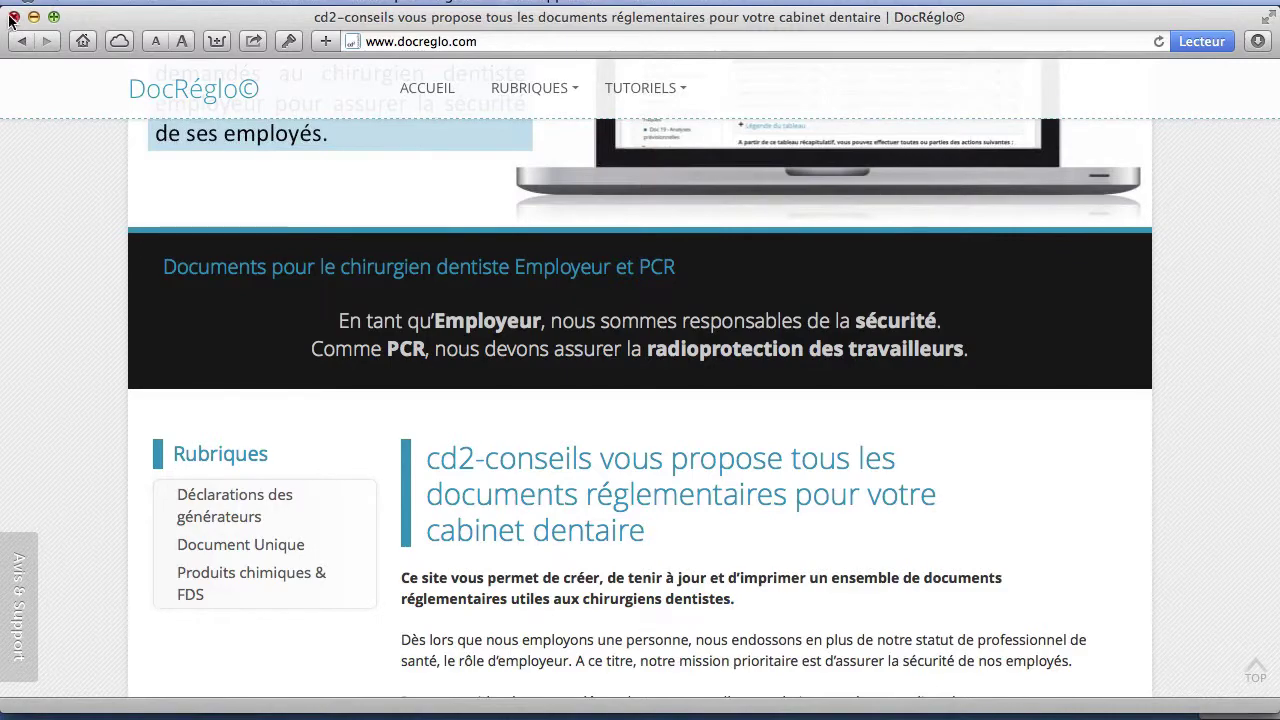
click(14, 17)
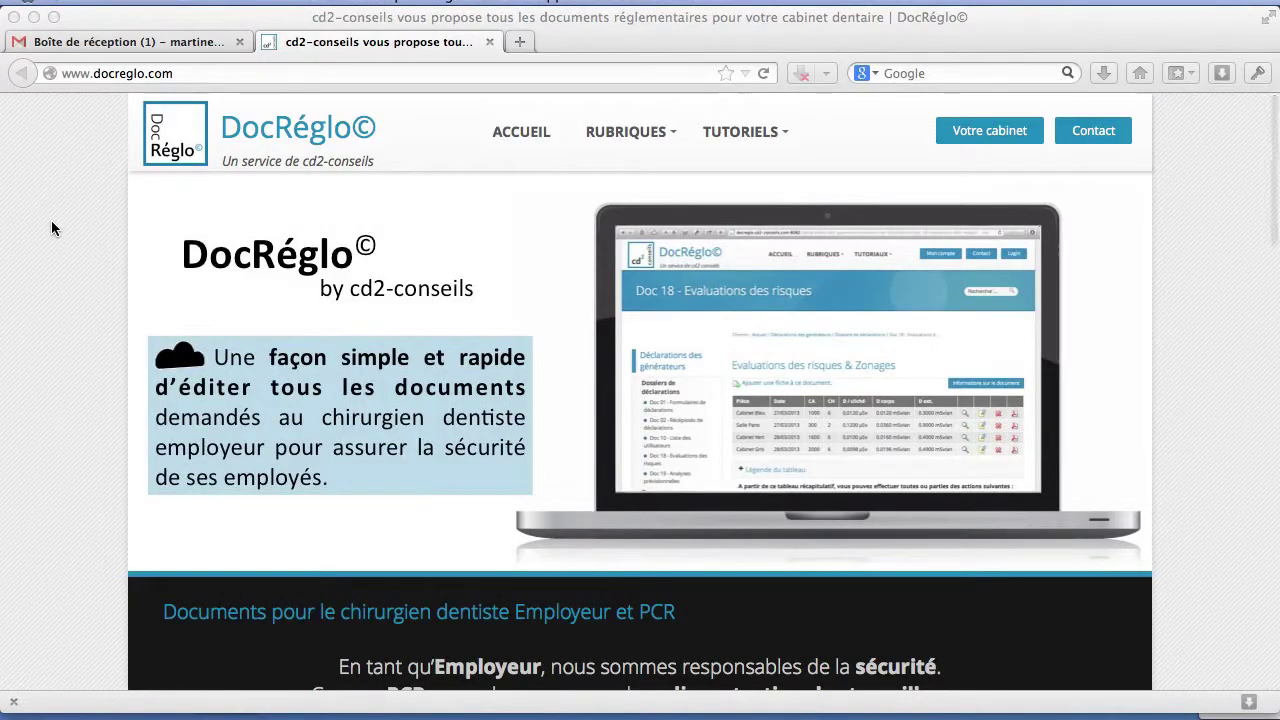
scroll(63, 226, down, 5)
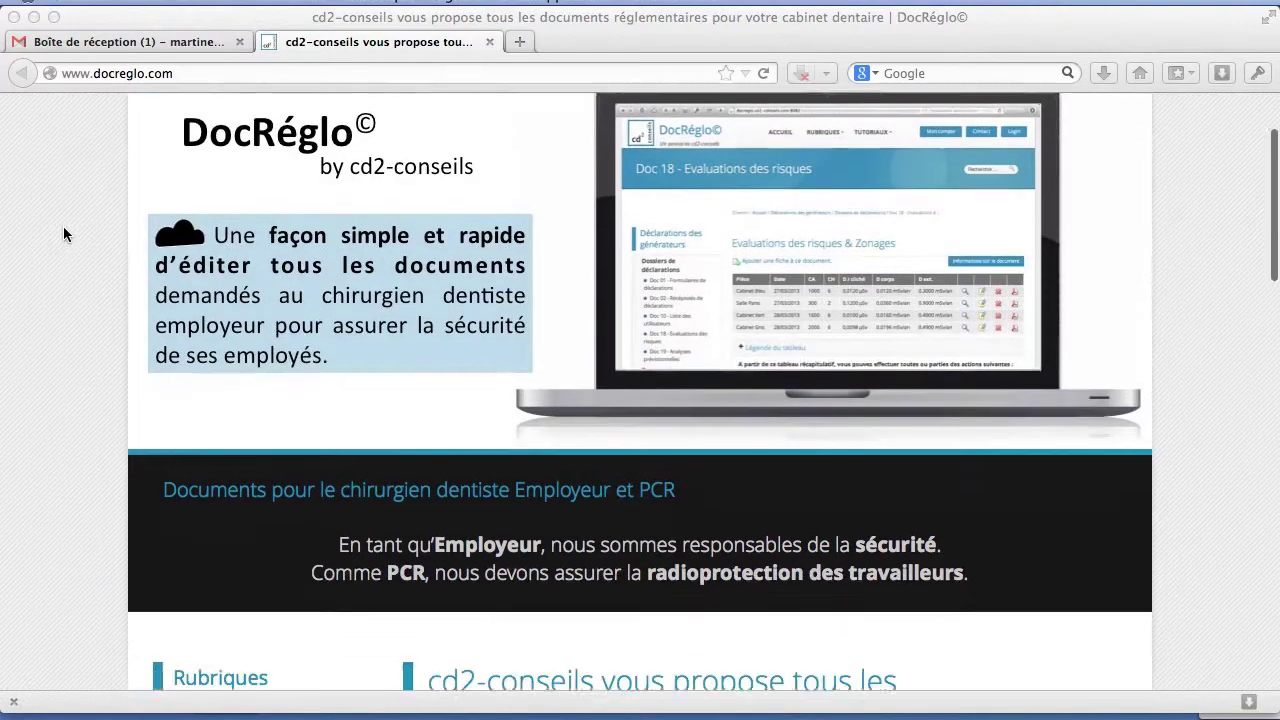
scroll(63, 226, up, 5)
scroll(63, 230, down, 15)
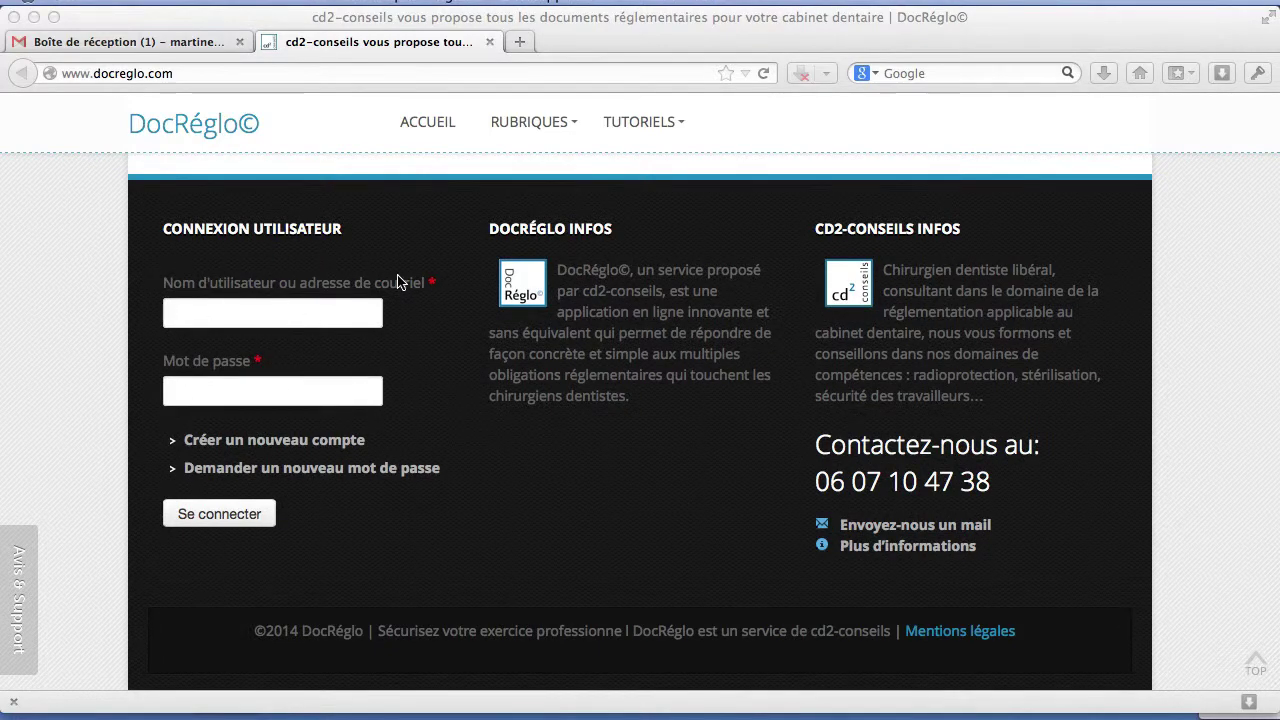
scroll(453, 331, up, 10)
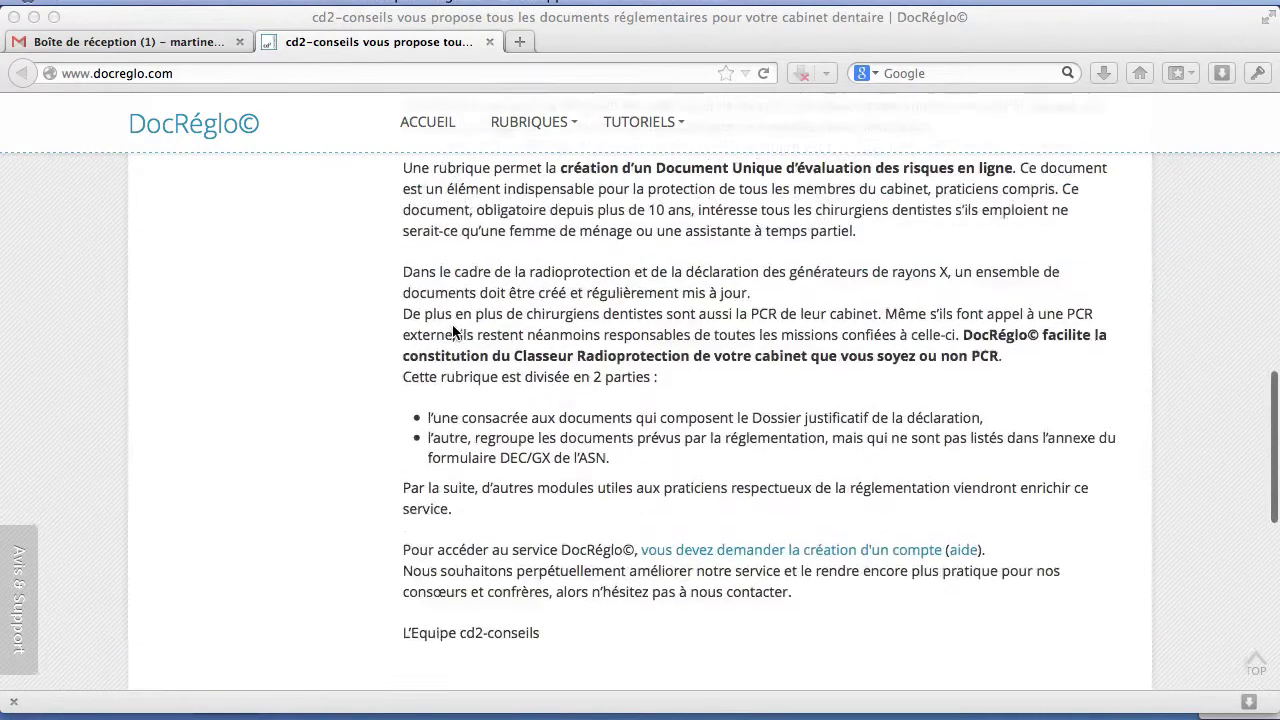
scroll(453, 331, up, 3)
- Open the DocRéglo account-creation e-mail in the assistant's Gmail inbox and log in to the site through its one-time link
click(363, 14)
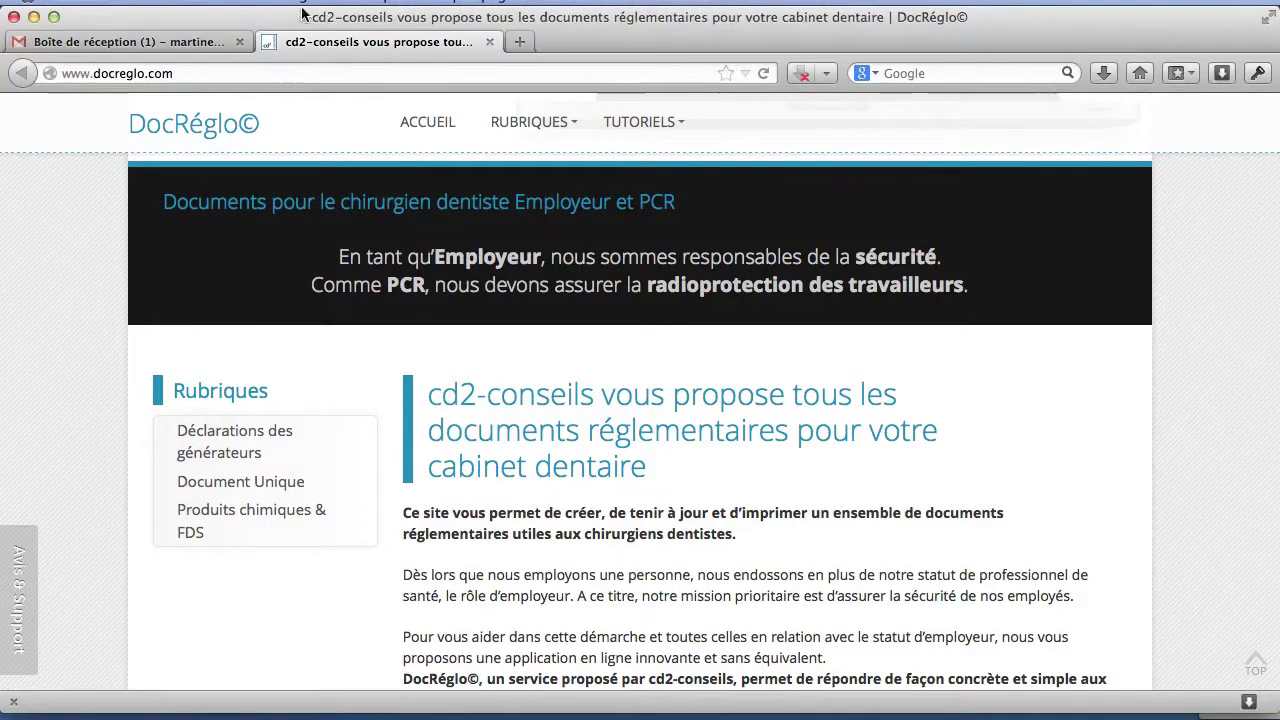
click(176, 42)
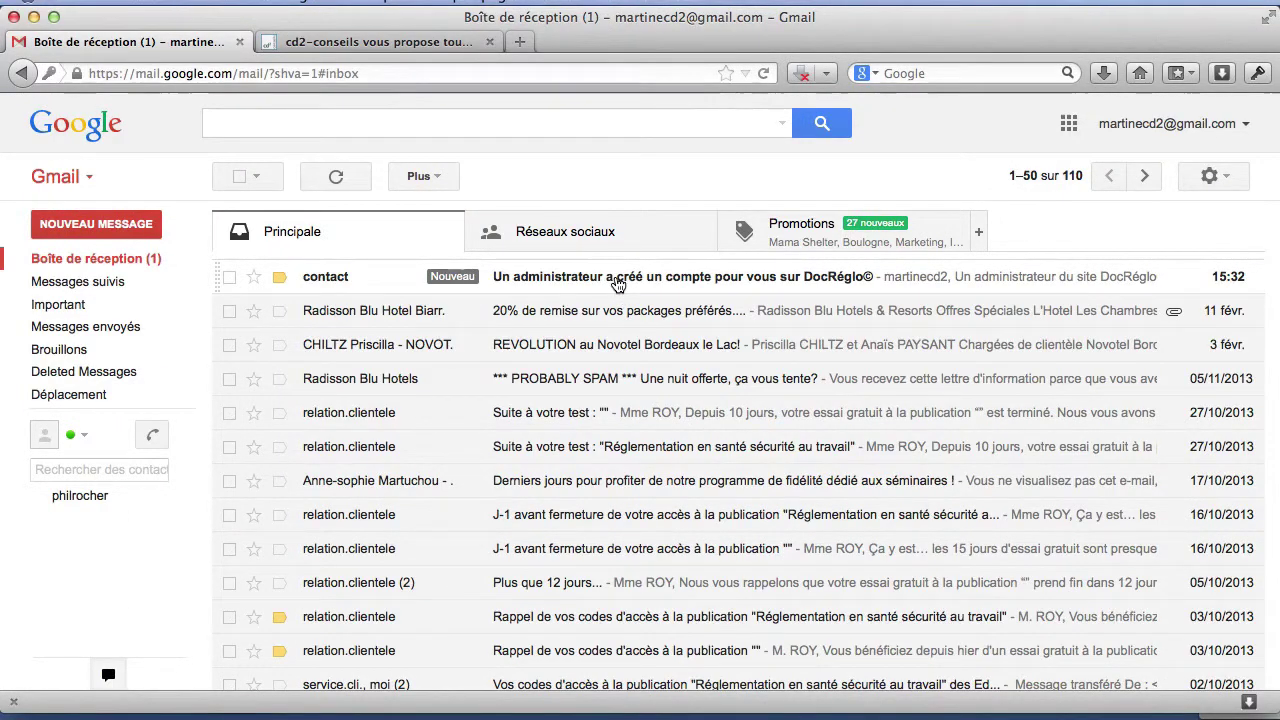
click(620, 276)
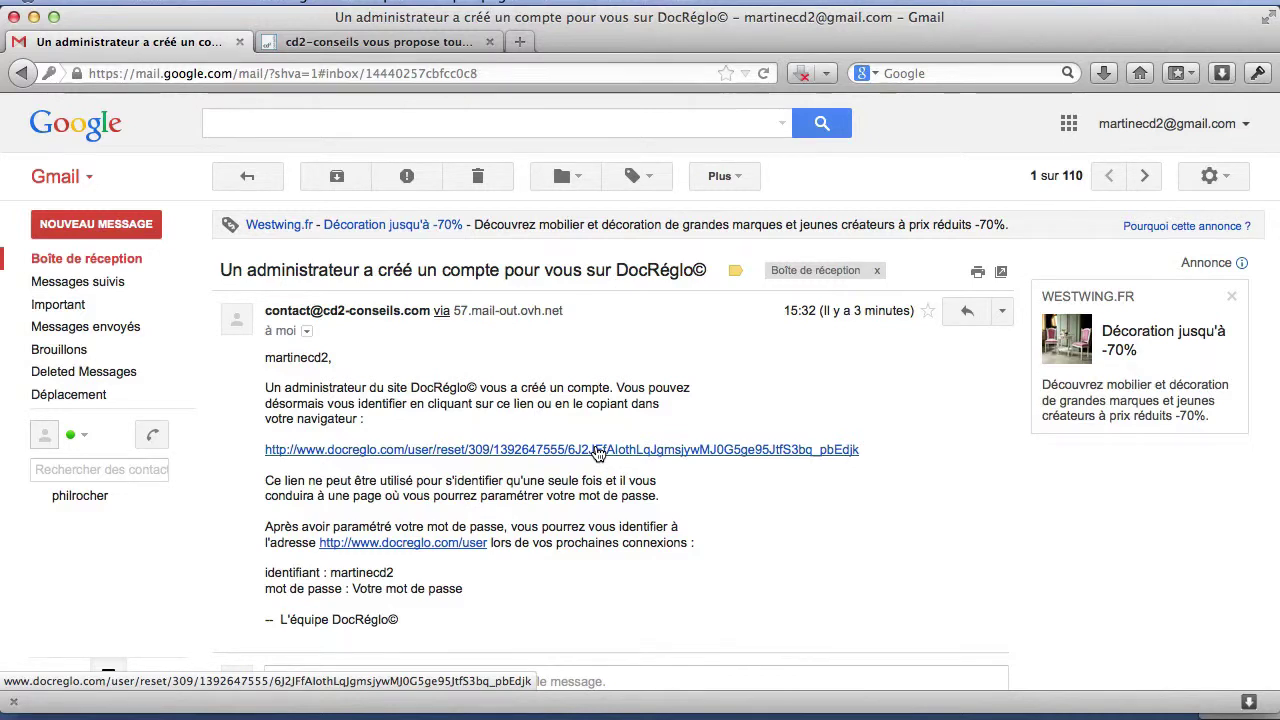
click(597, 450)
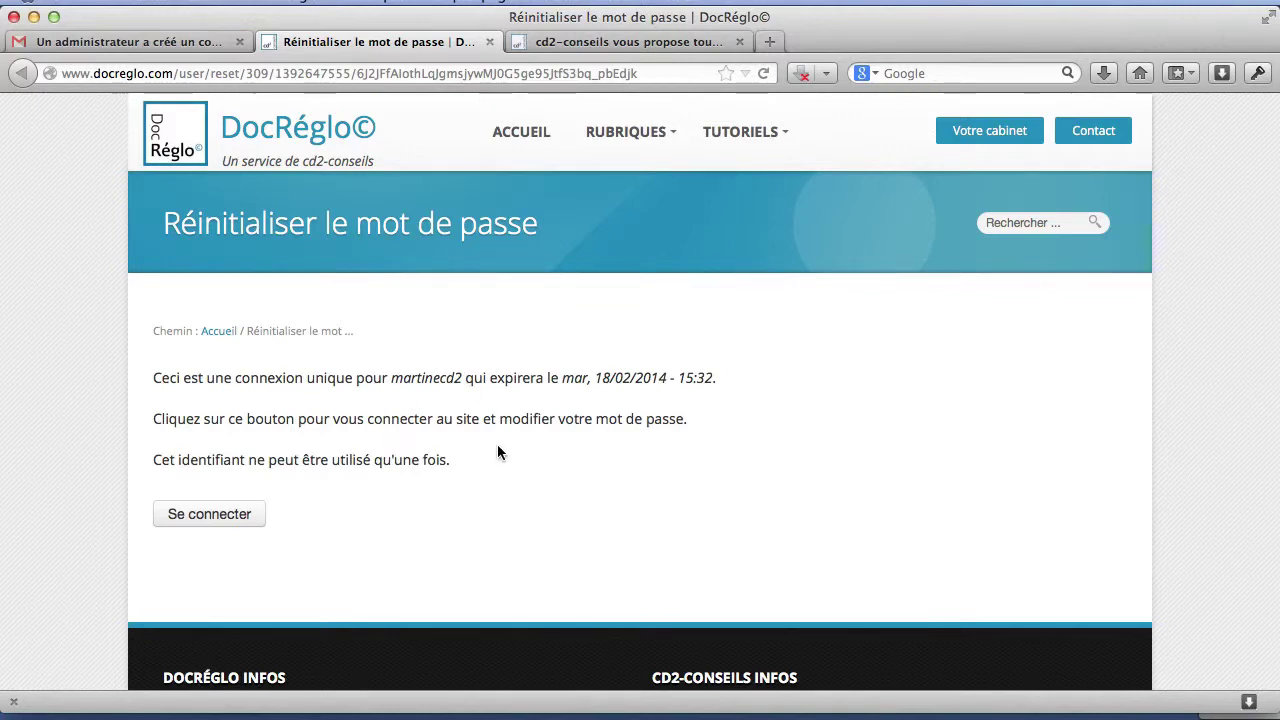
click(234, 517)
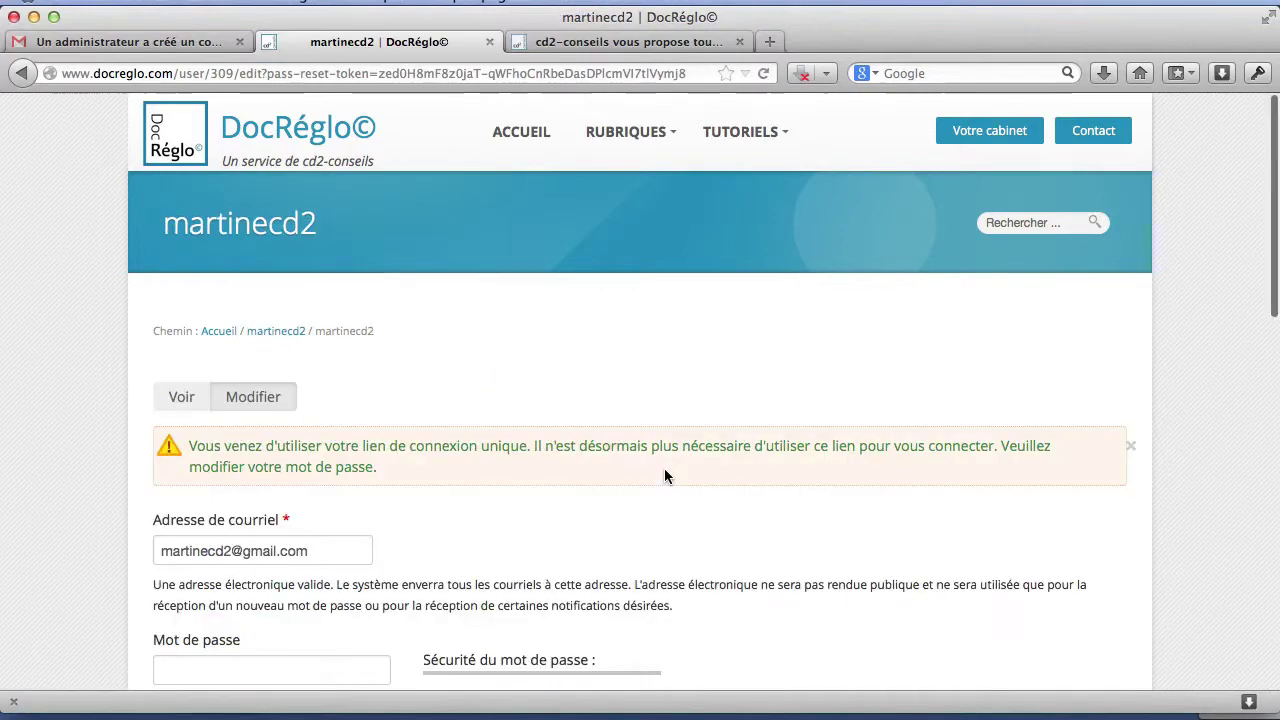
- Enter a new account password in Mot de passe and repeat it in the confirmation field
scroll(665, 470, down, 5)
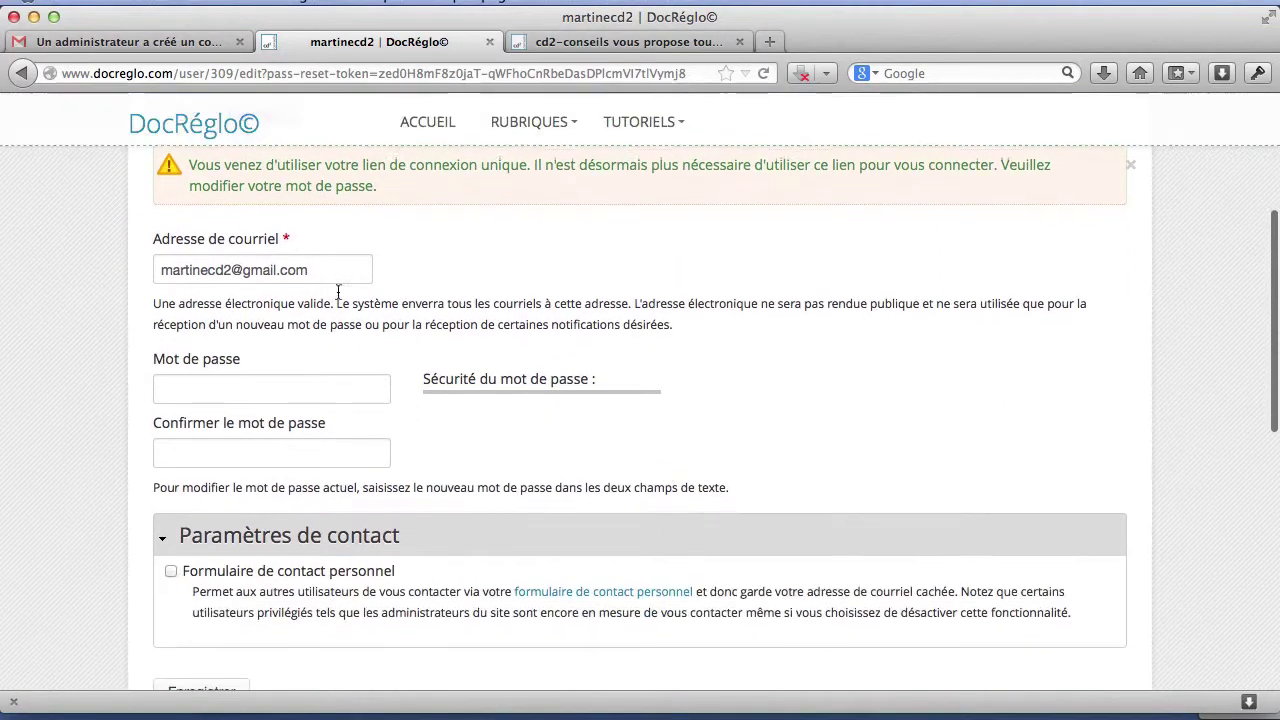
click(300, 392)
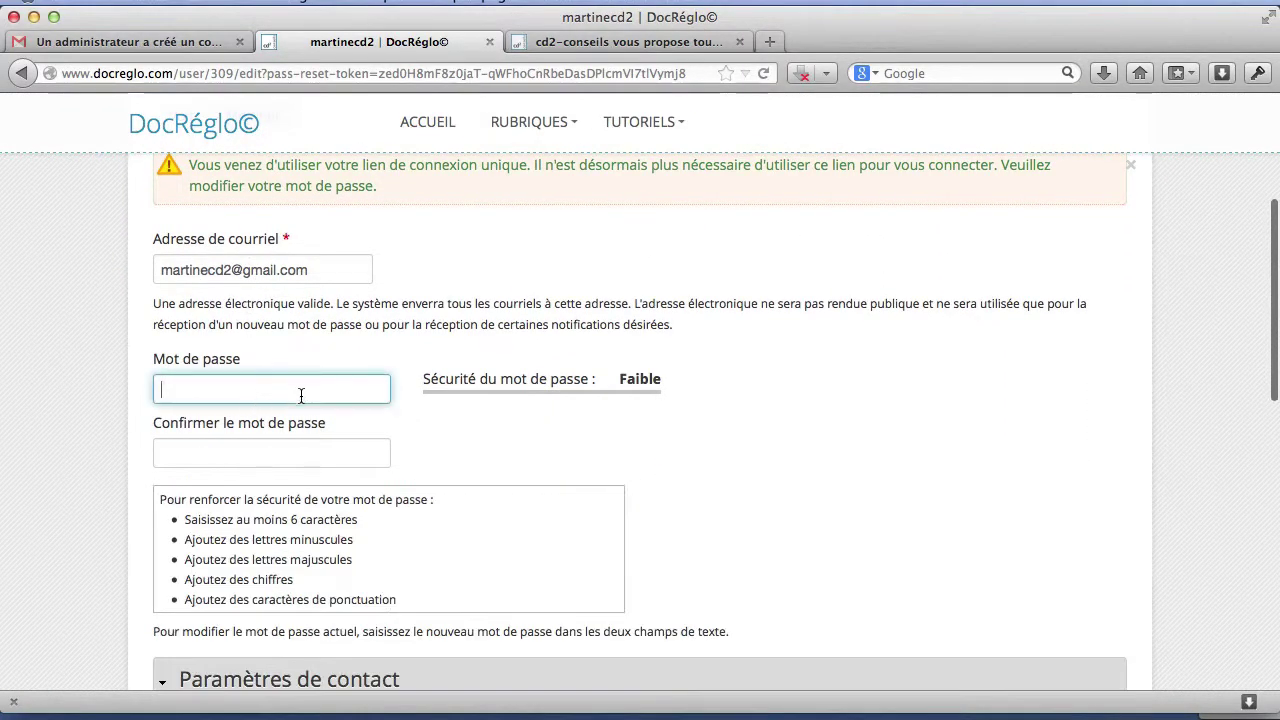
text(••••)
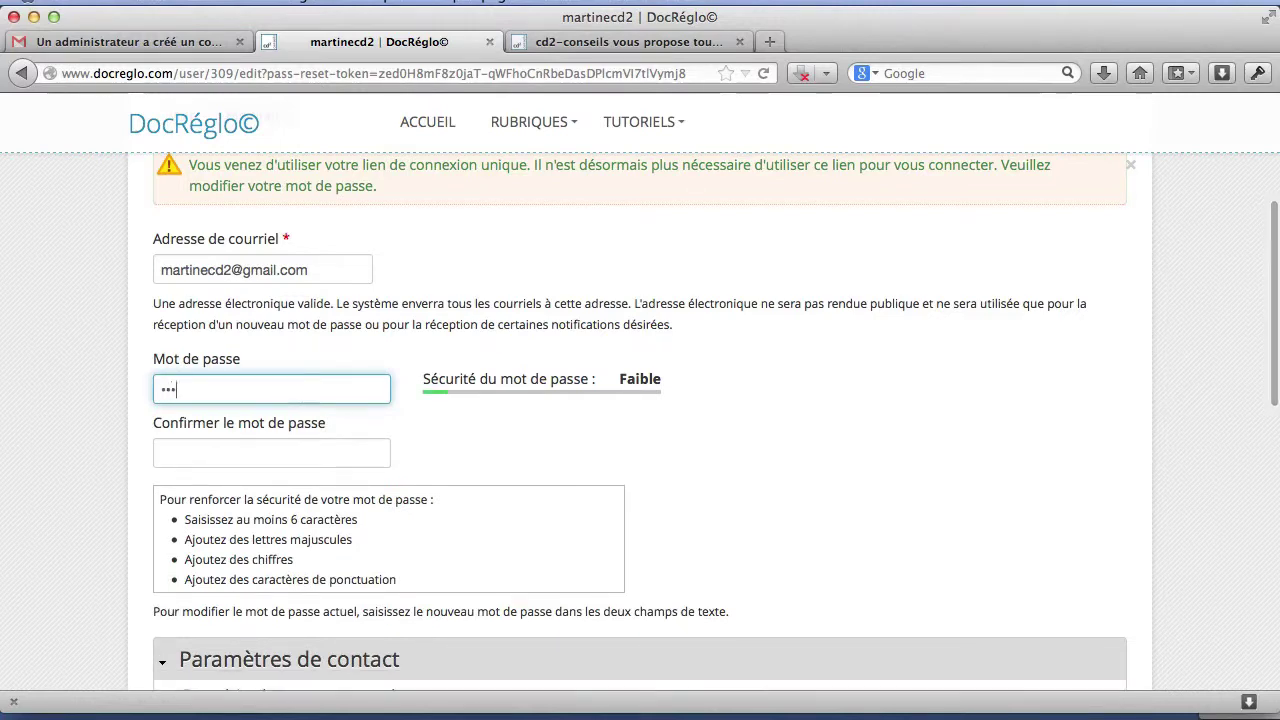
text(•••)
click(286, 450)
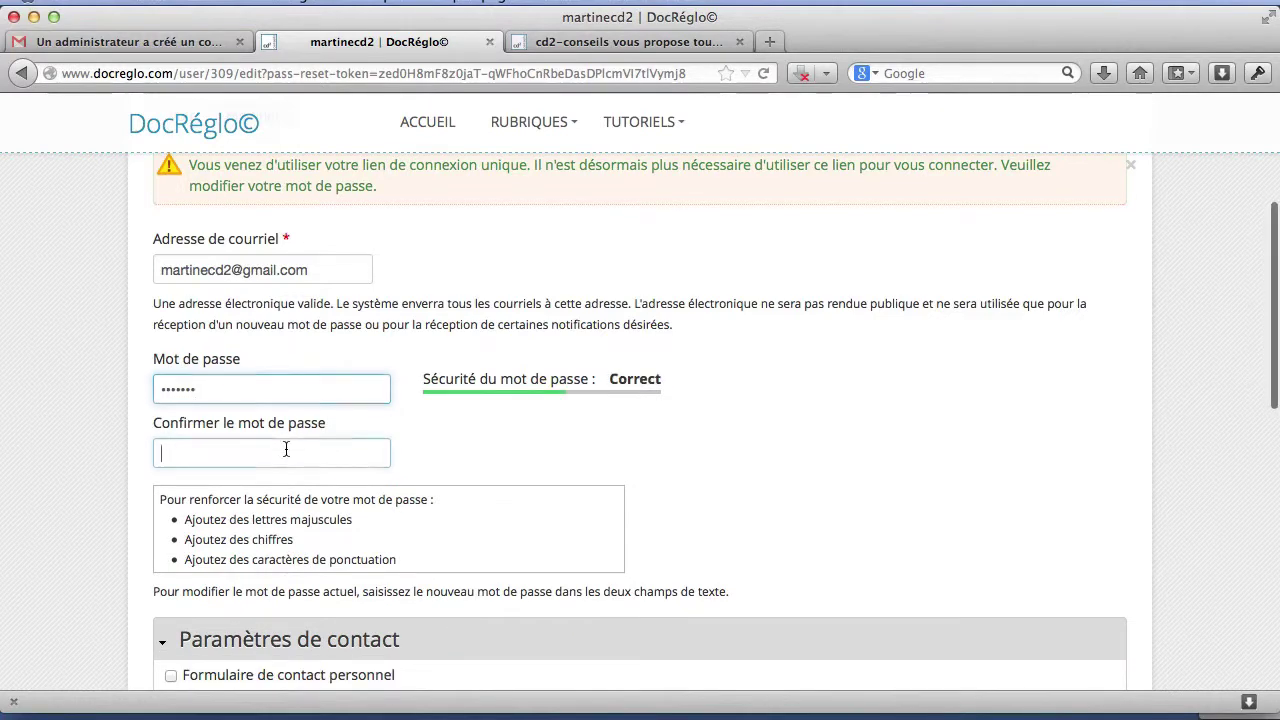
text(•••••)
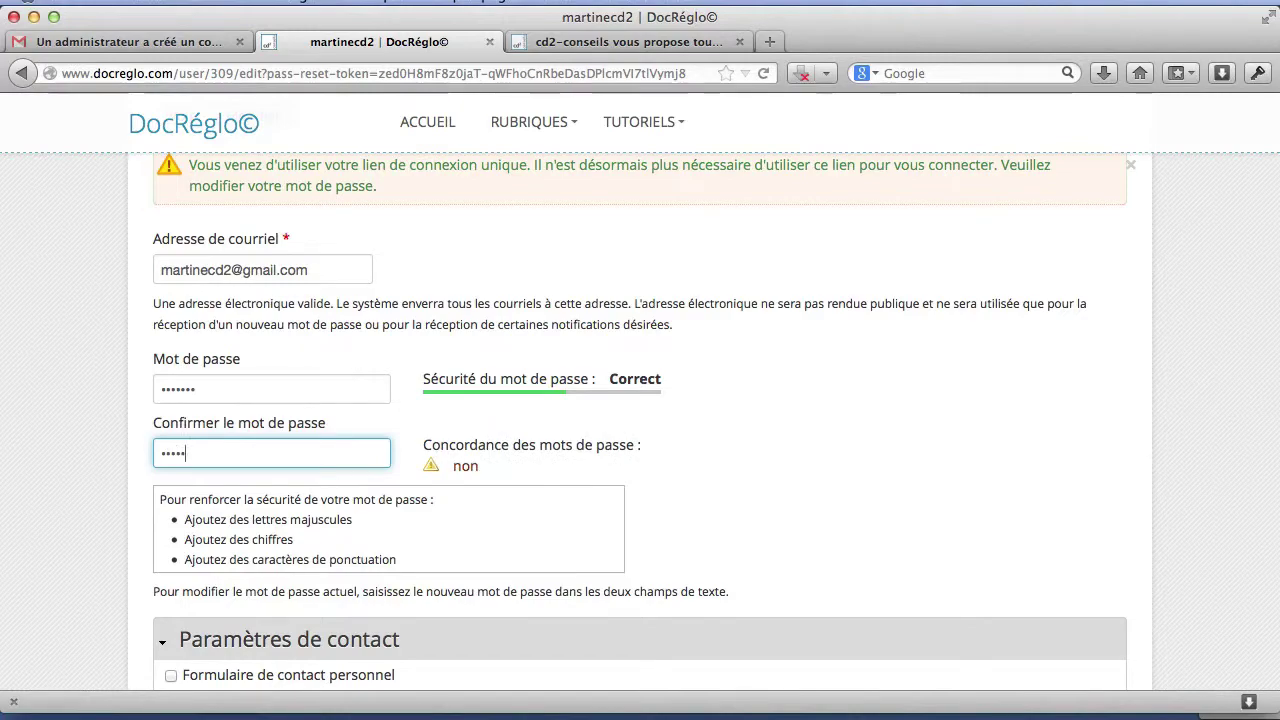
text(••)
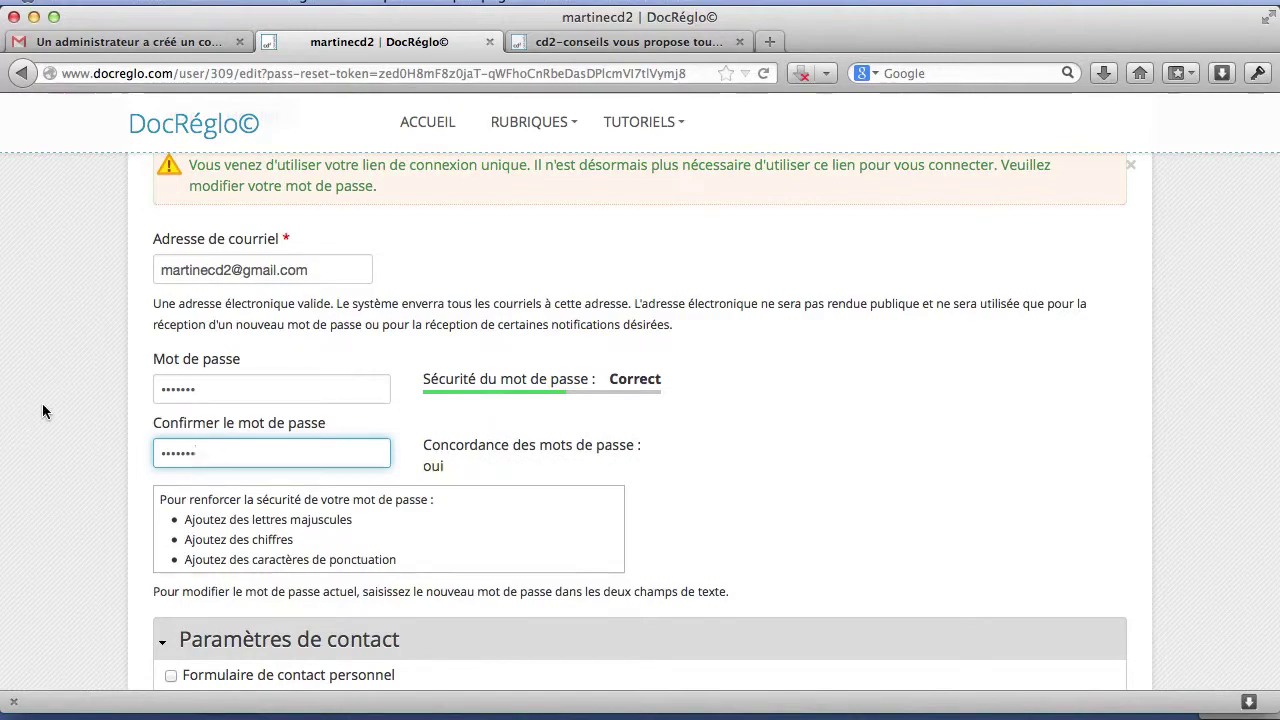
- Review the assistant's account form and save the new password without enabling the personal contact form
scroll(42, 403, down, 5)
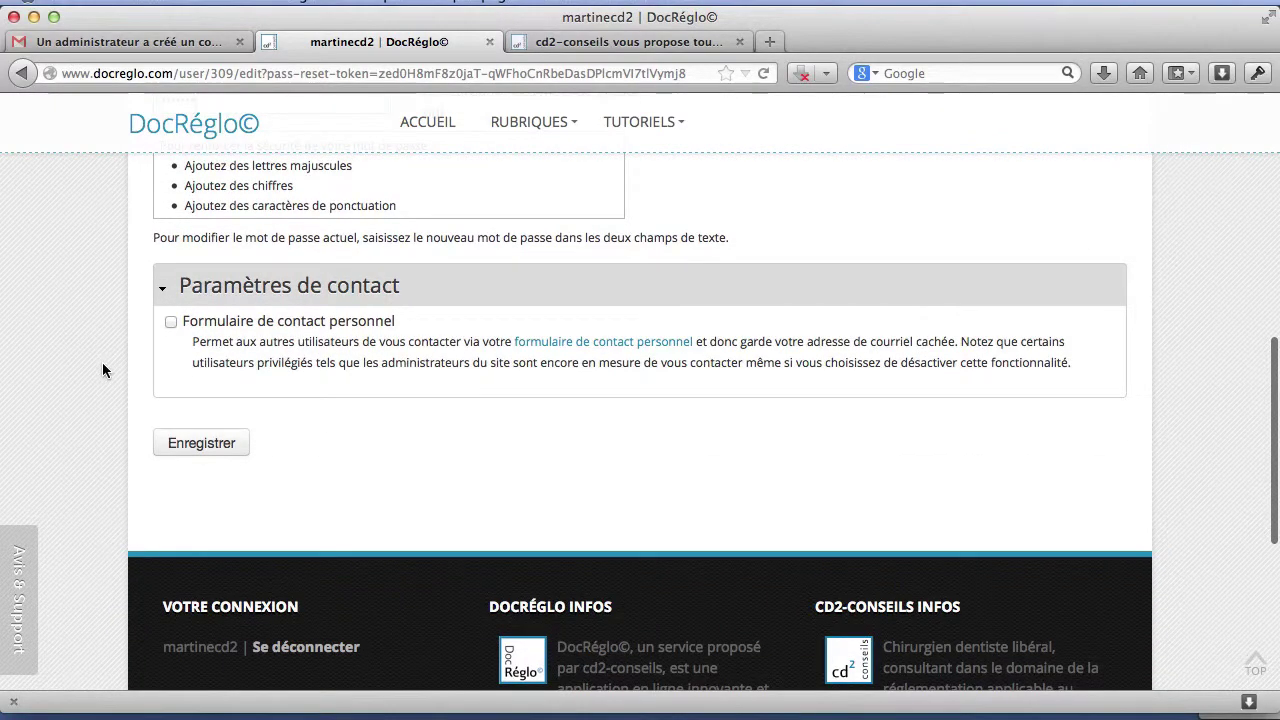
scroll(102, 370, up, 1)
scroll(102, 370, up, 5)
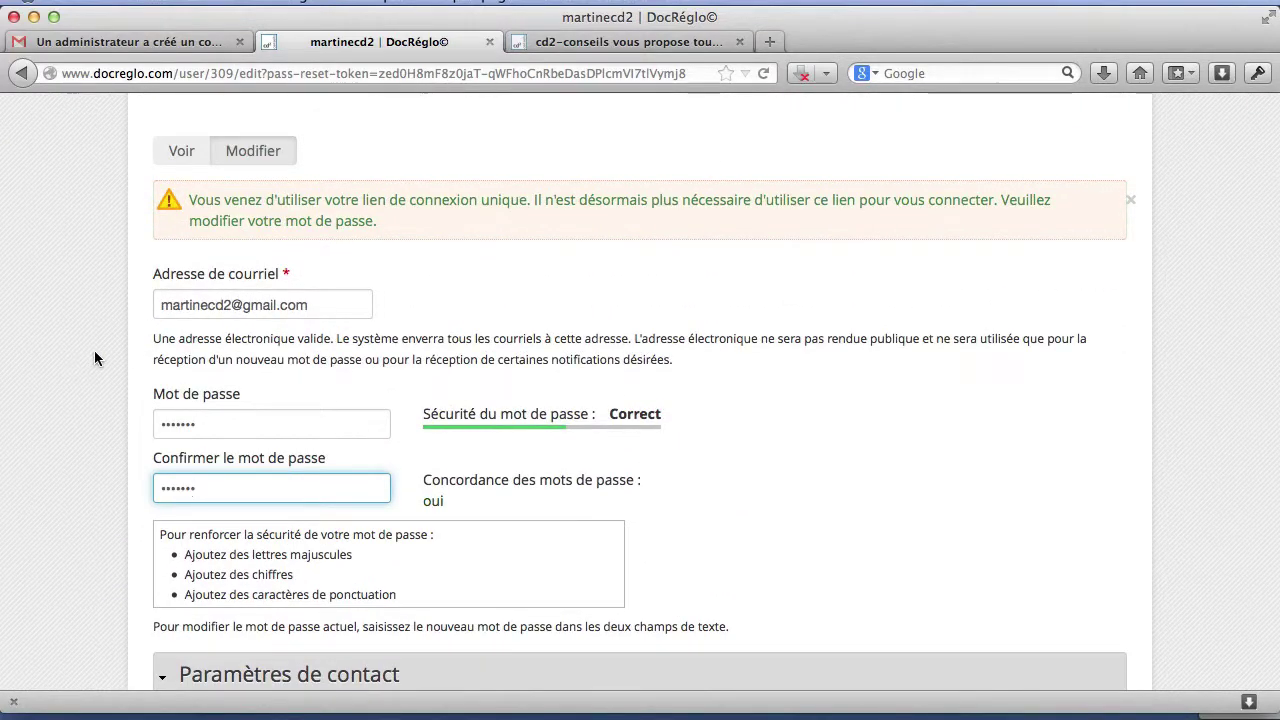
scroll(95, 358, down, 2)
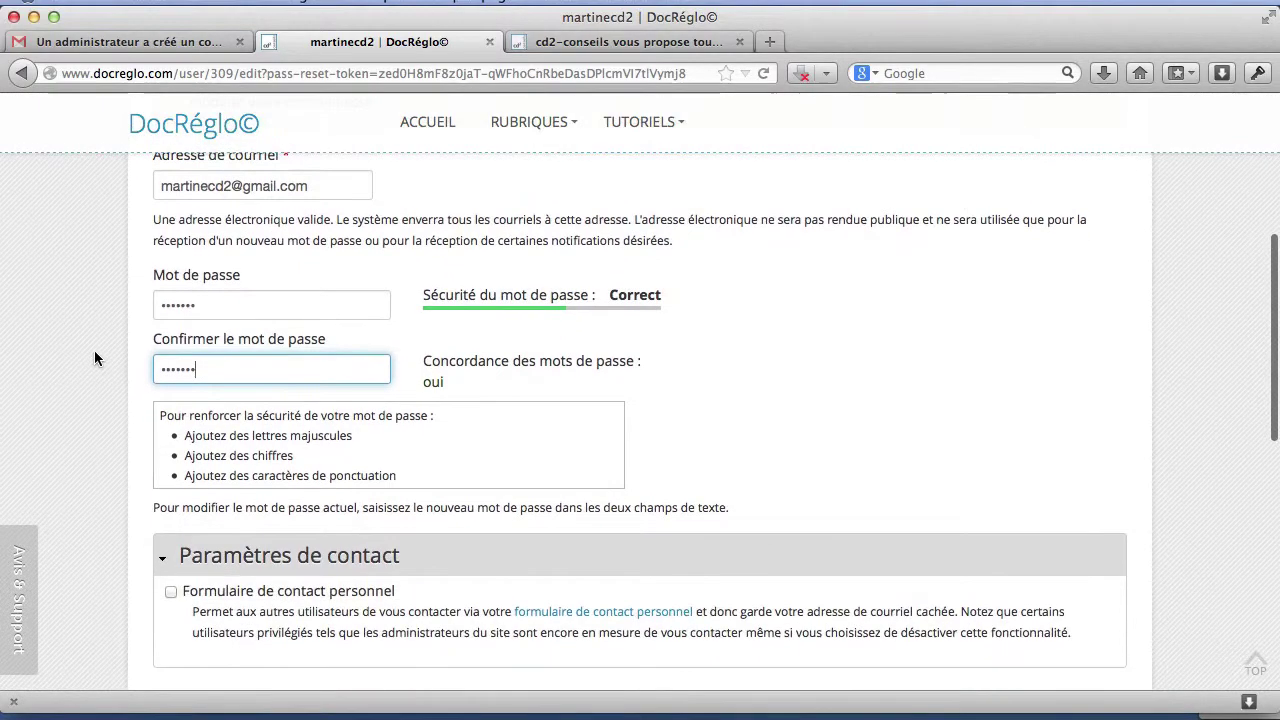
scroll(95, 358, down, 1)
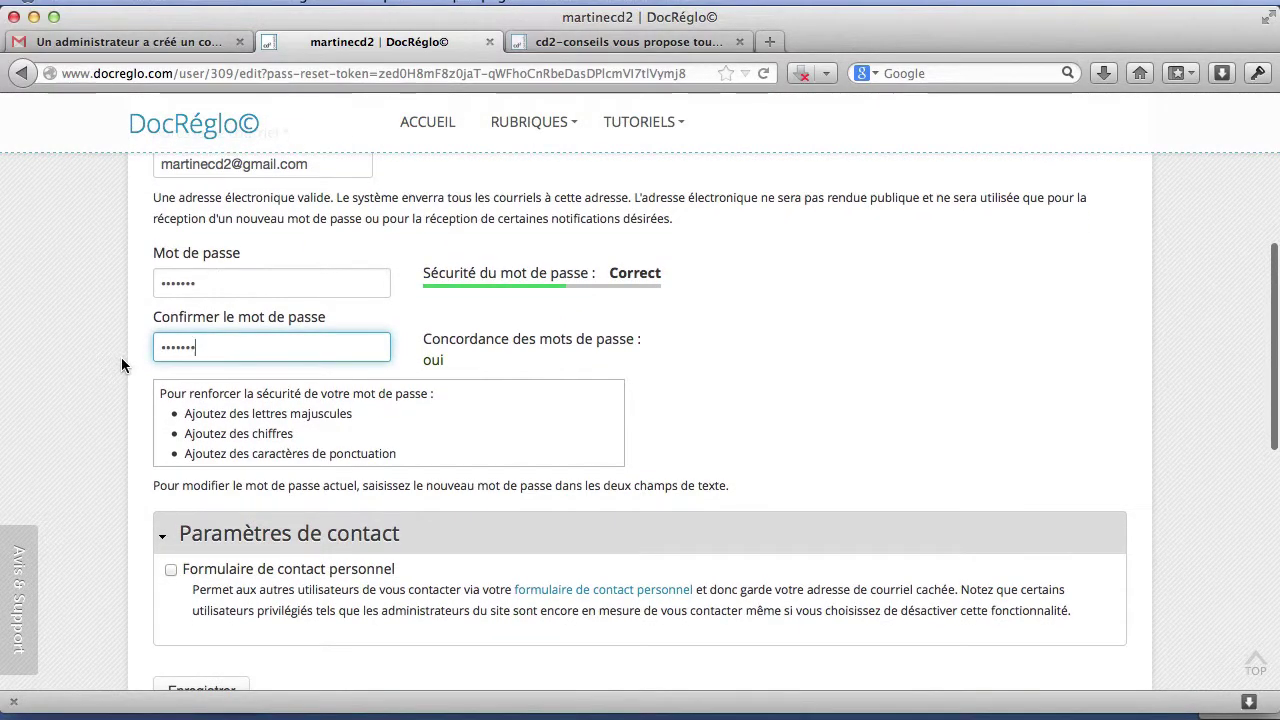
scroll(120, 363, down, 2)
scroll(110, 370, down, 2)
scroll(95, 352, up, 6)
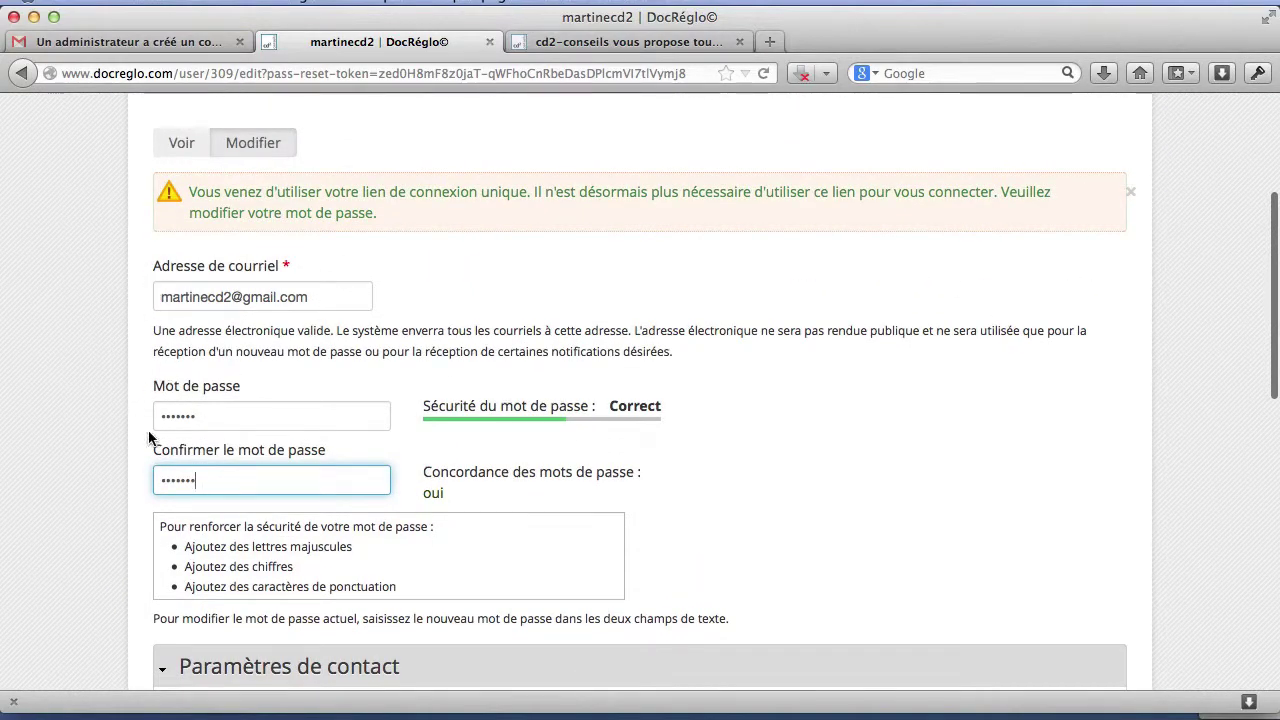
scroll(92, 395, down, 3)
scroll(90, 398, down, 3)
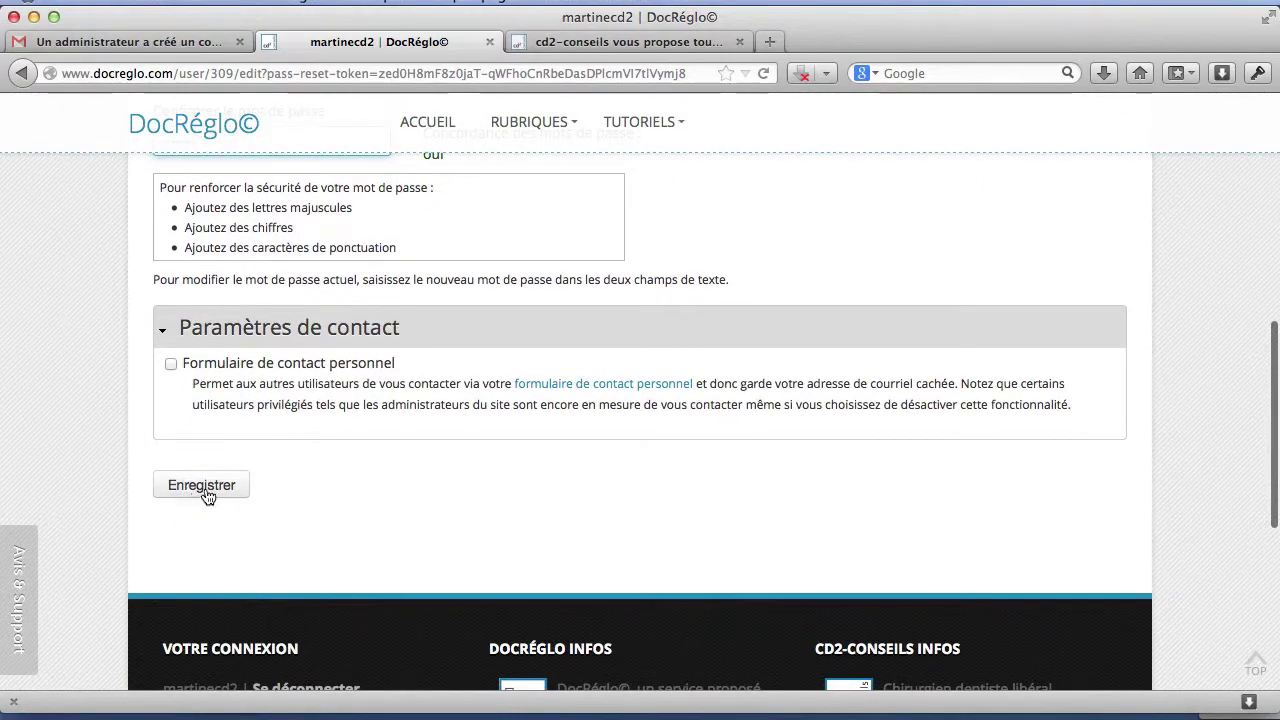
click(203, 487)
click(1256, 448)
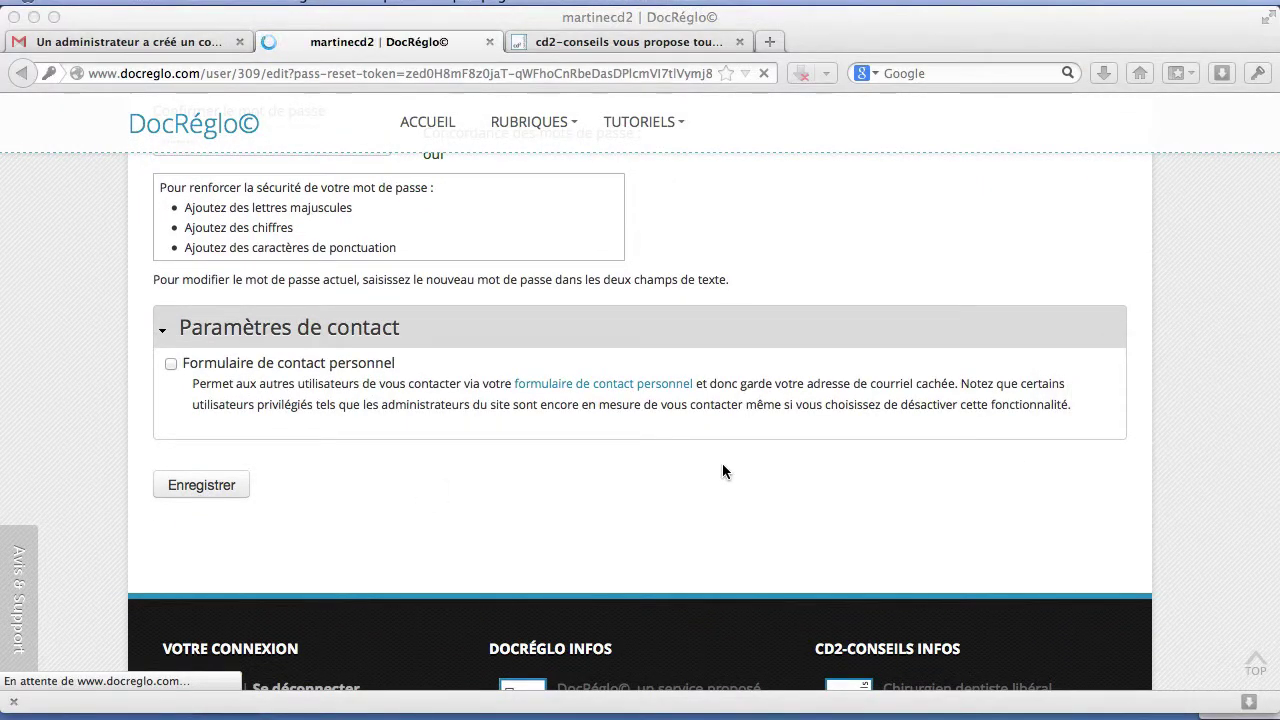
- Open the Cab DEMO private space from the assistant's account page
scroll(722, 470, down, 5)
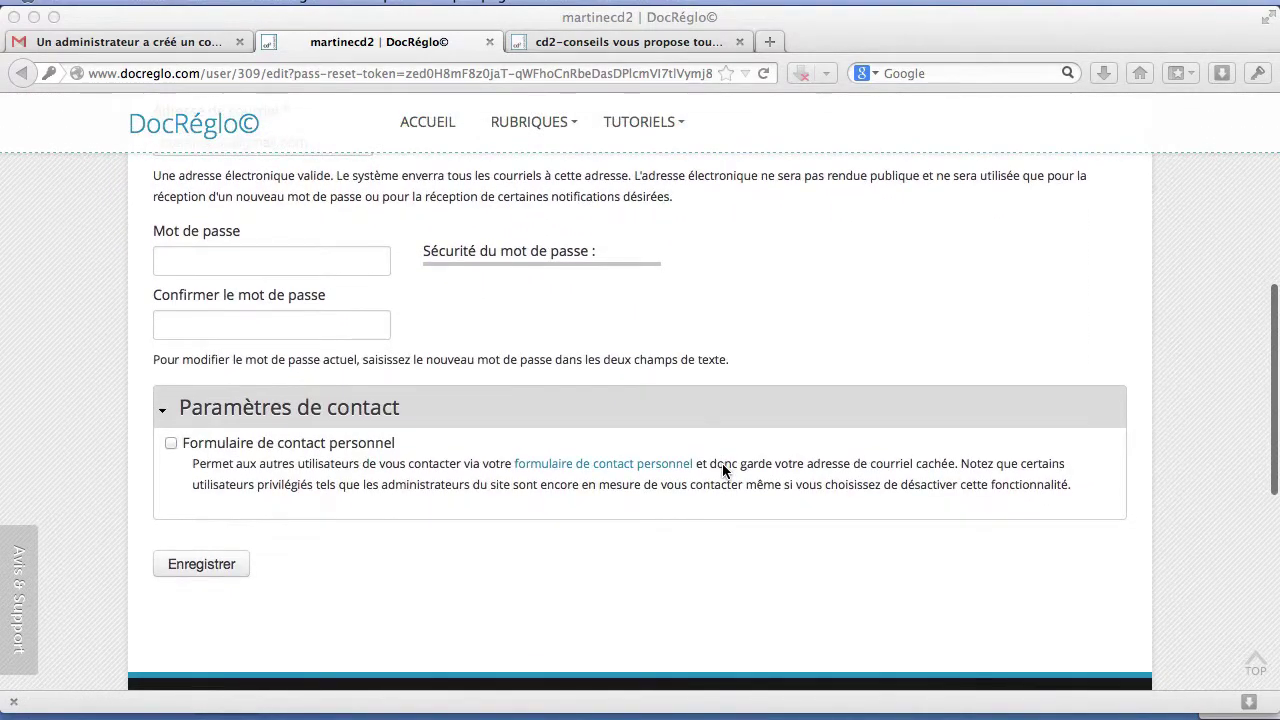
scroll(722, 470, down, 4)
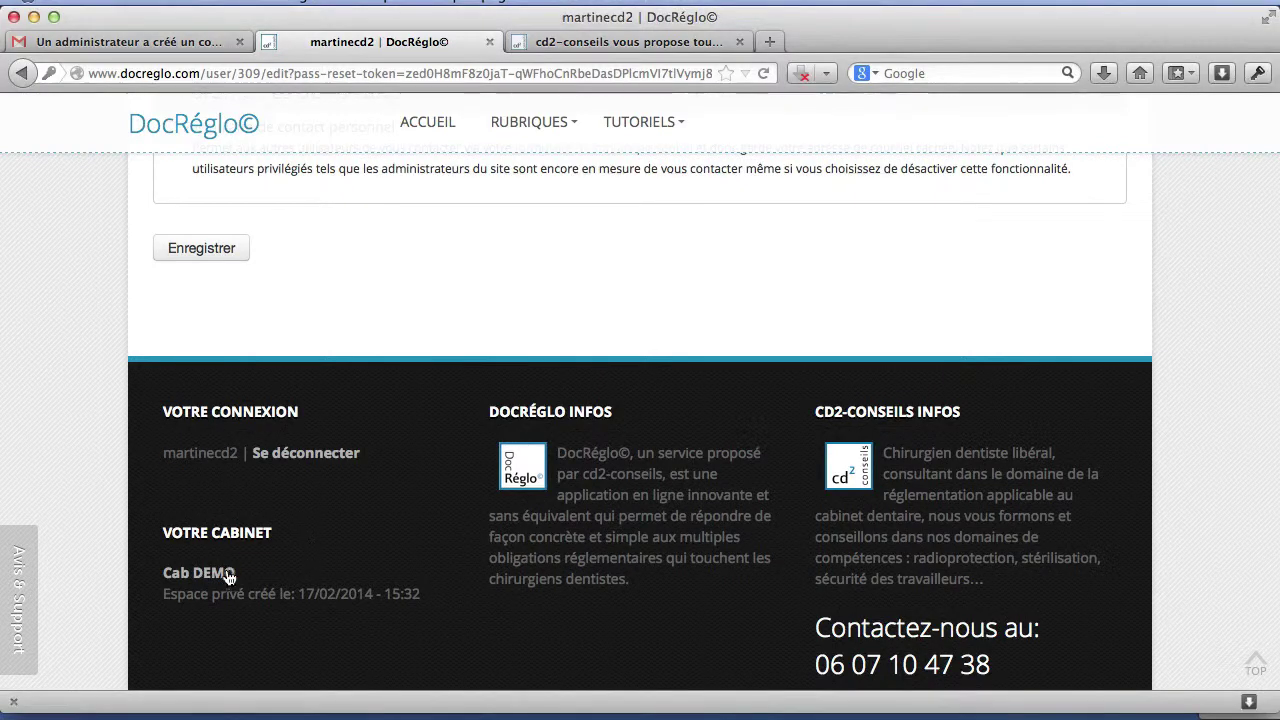
click(226, 575)
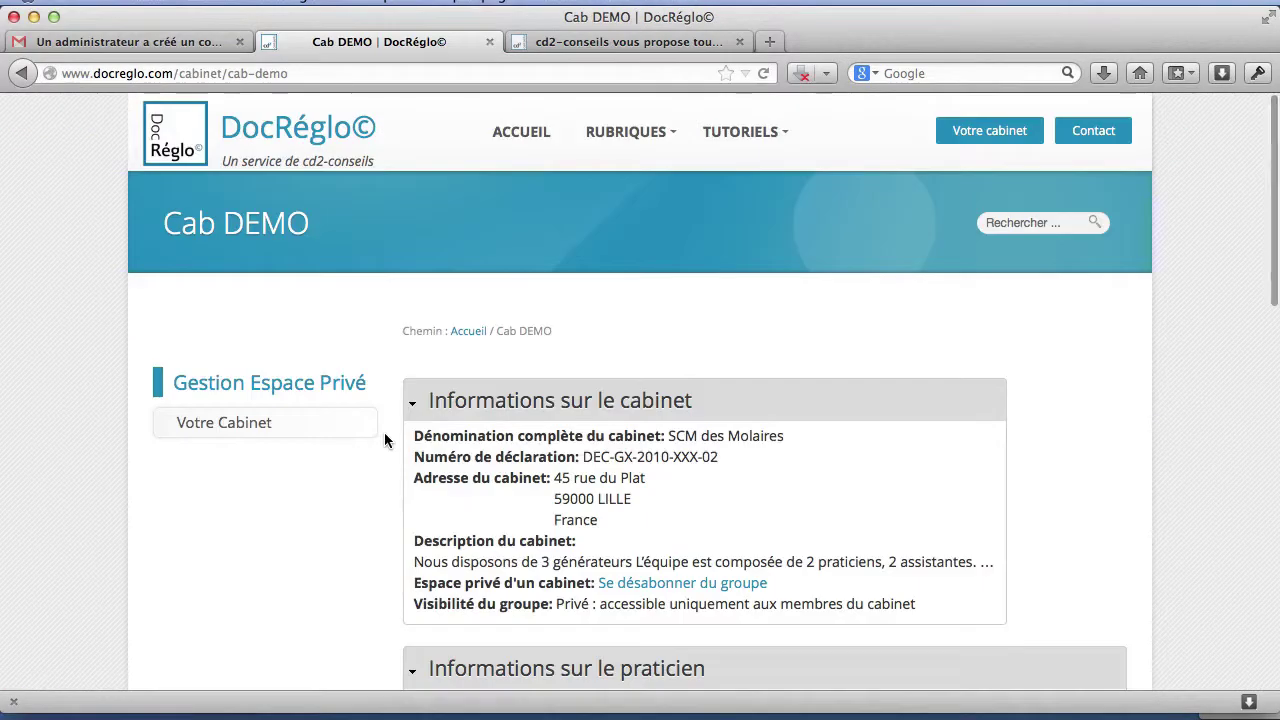
- Review the Cab DEMO practice information and the site sections offered to the assistant, including Document Unique and Produits chimiques & FDS
scroll(385, 435, down, 1)
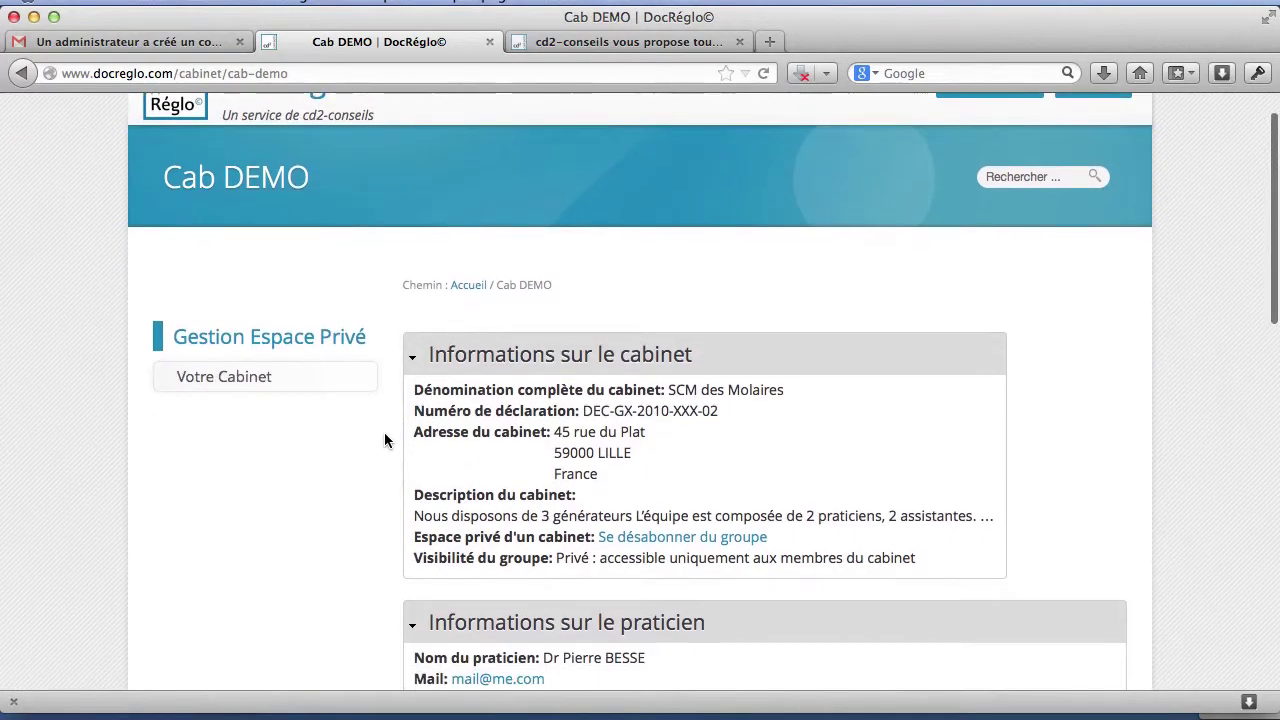
scroll(385, 438, up, 1)
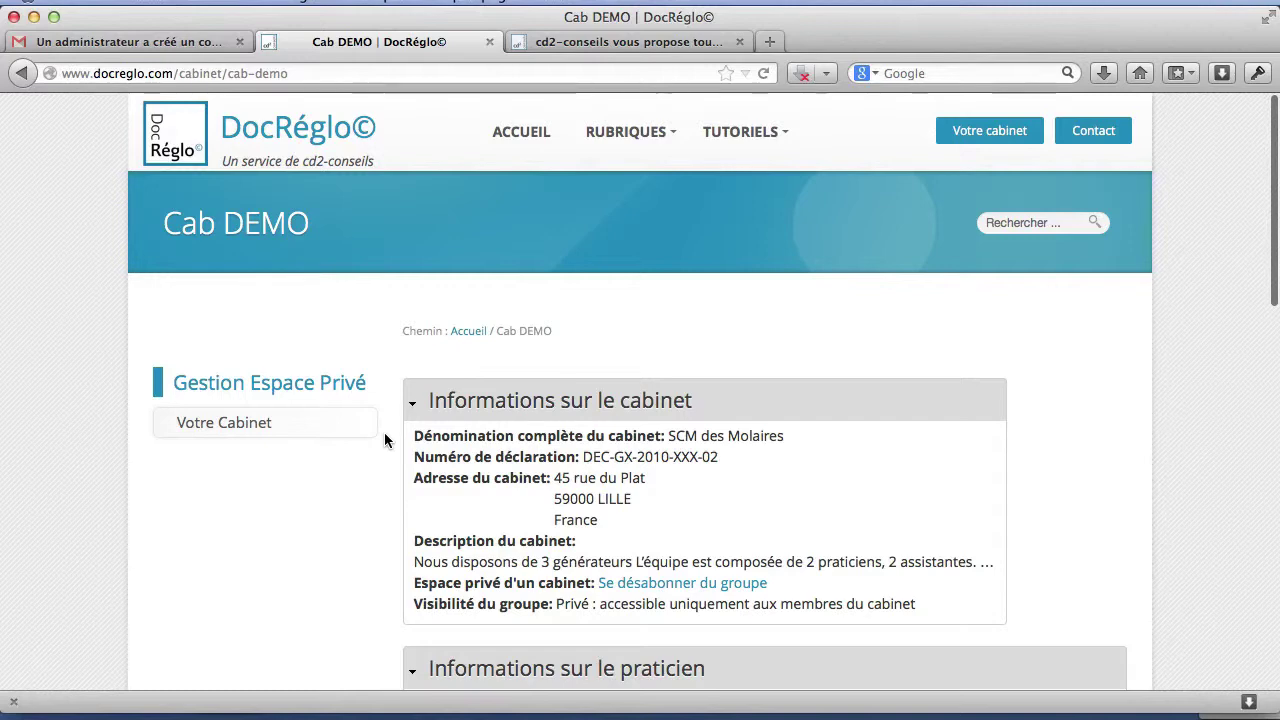
scroll(384, 435, down, 1)
scroll(384, 435, up, 1)
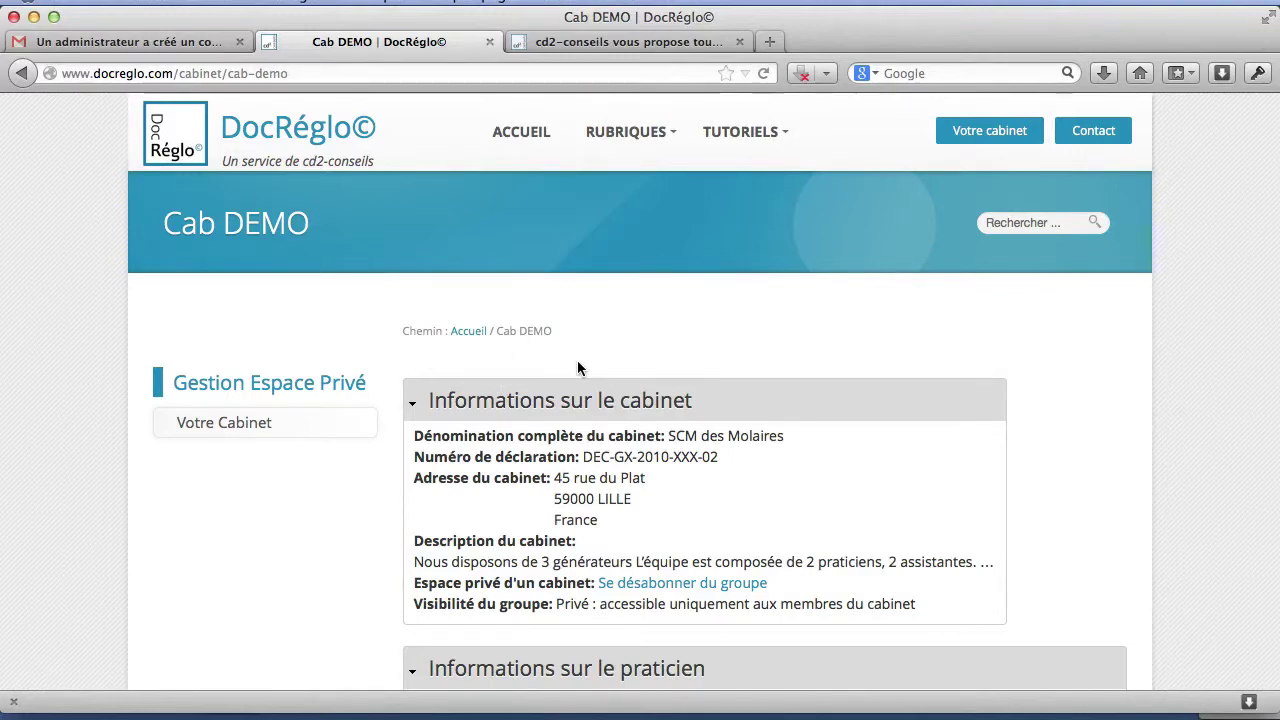
scroll(577, 368, down, 5)
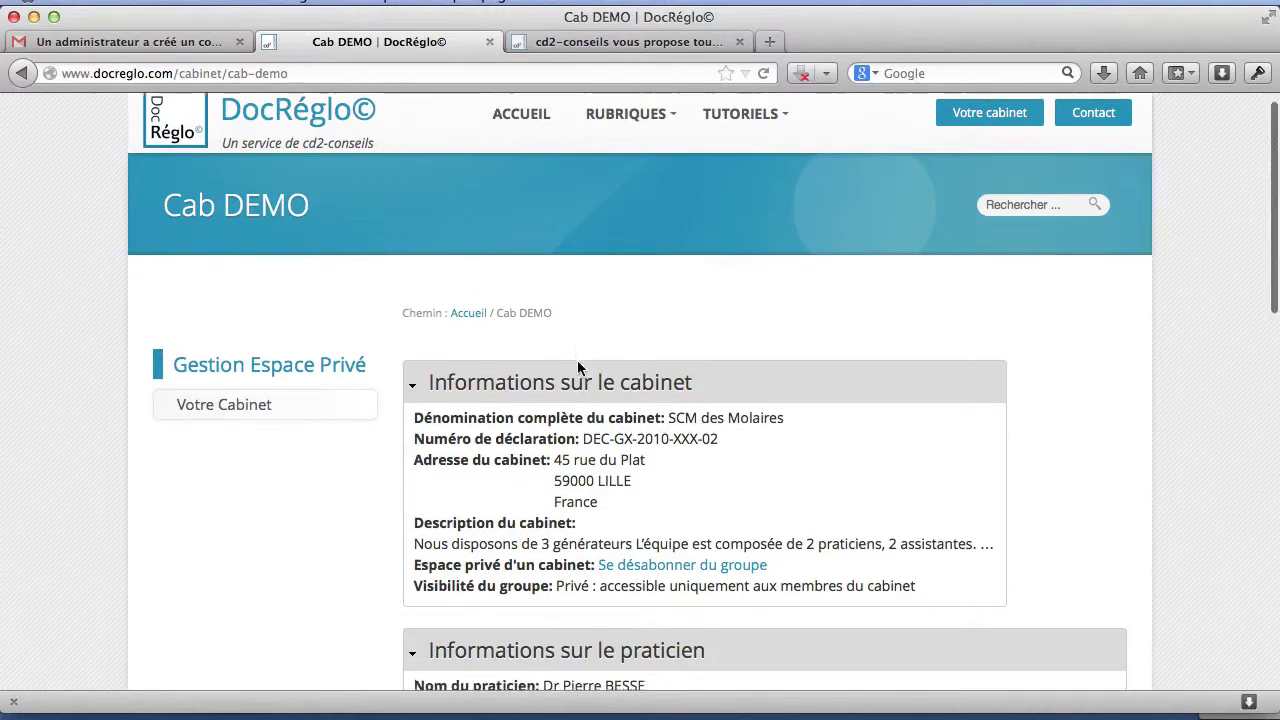
scroll(580, 369, up, 5)
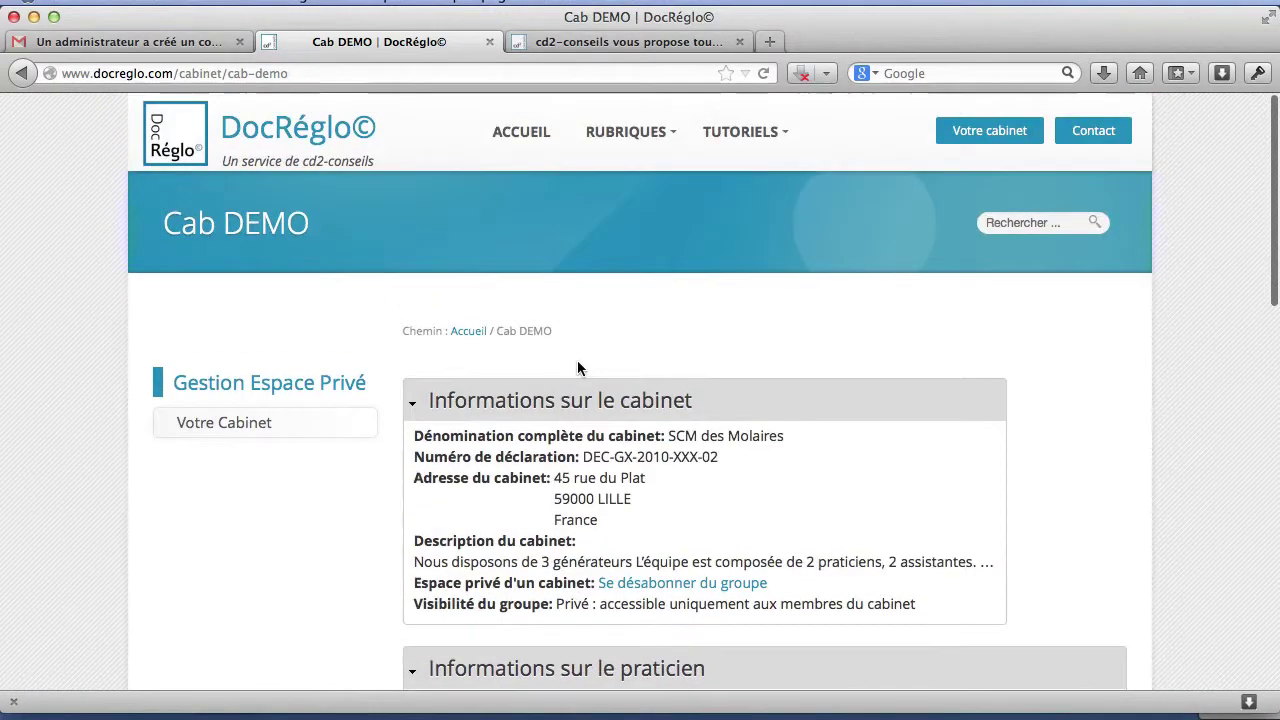
mouse_move(628, 135)
mouse_move(648, 240)
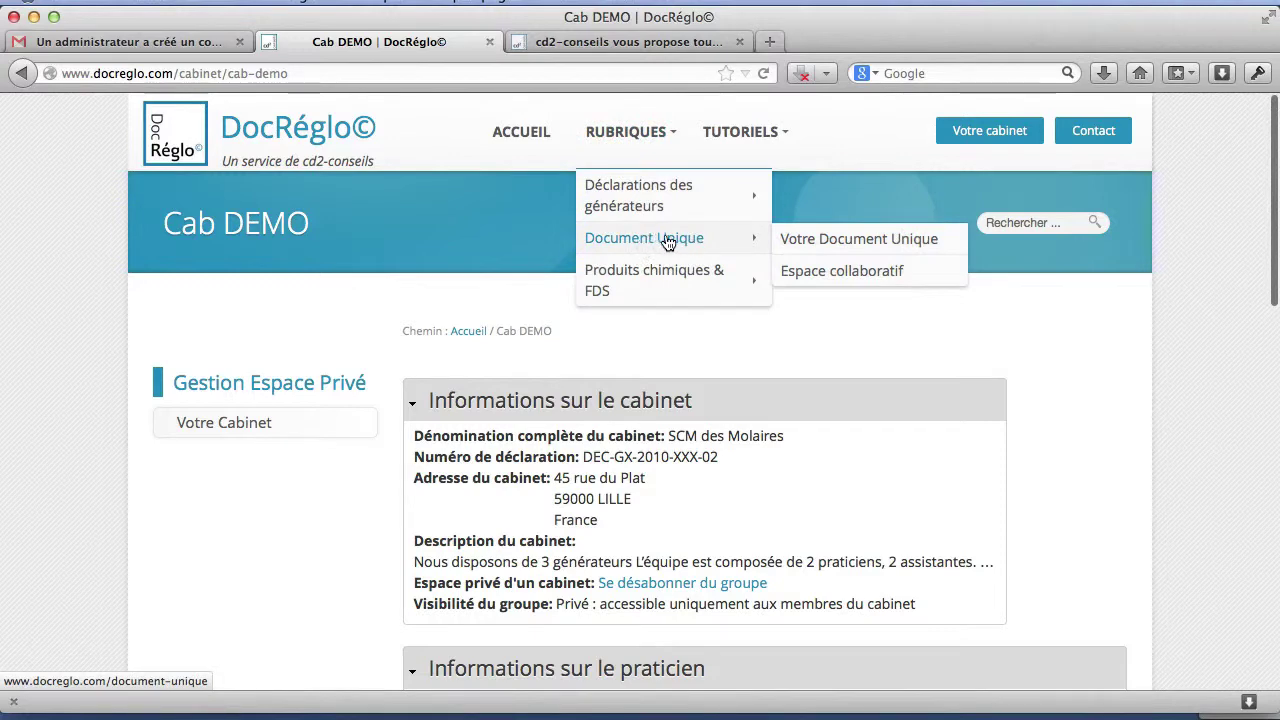
mouse_move(651, 200)
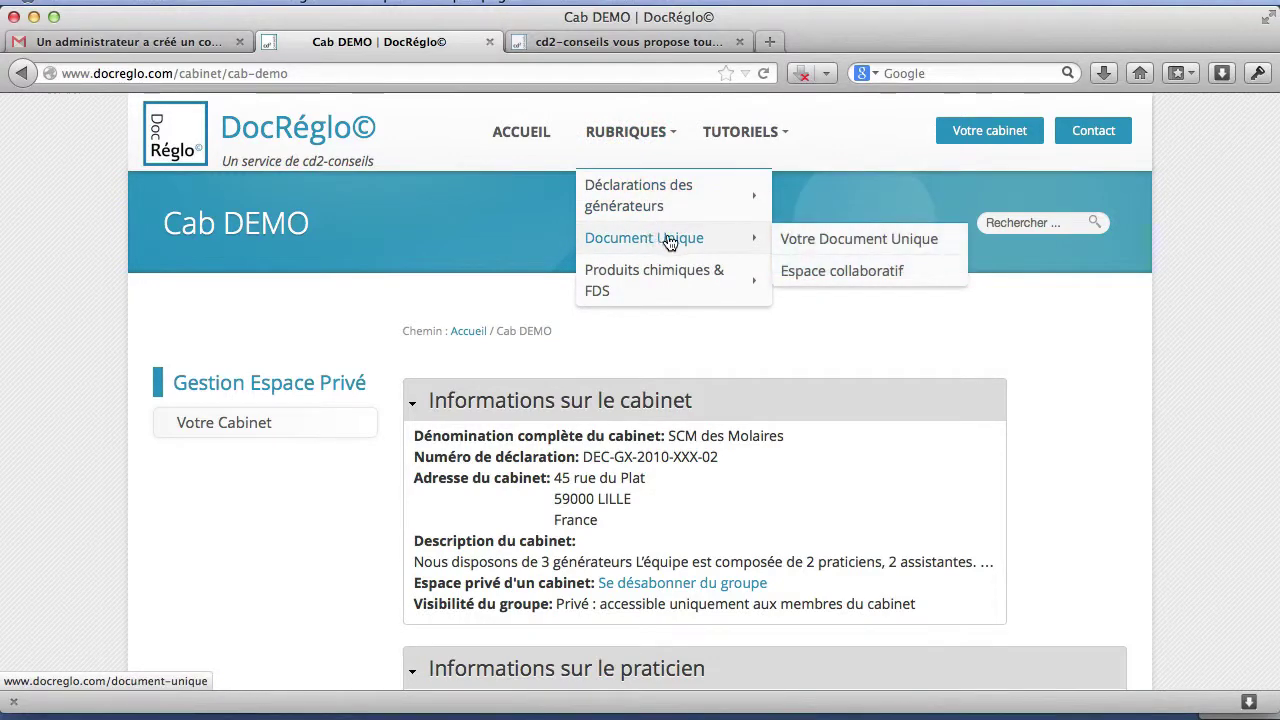
mouse_move(700, 278)
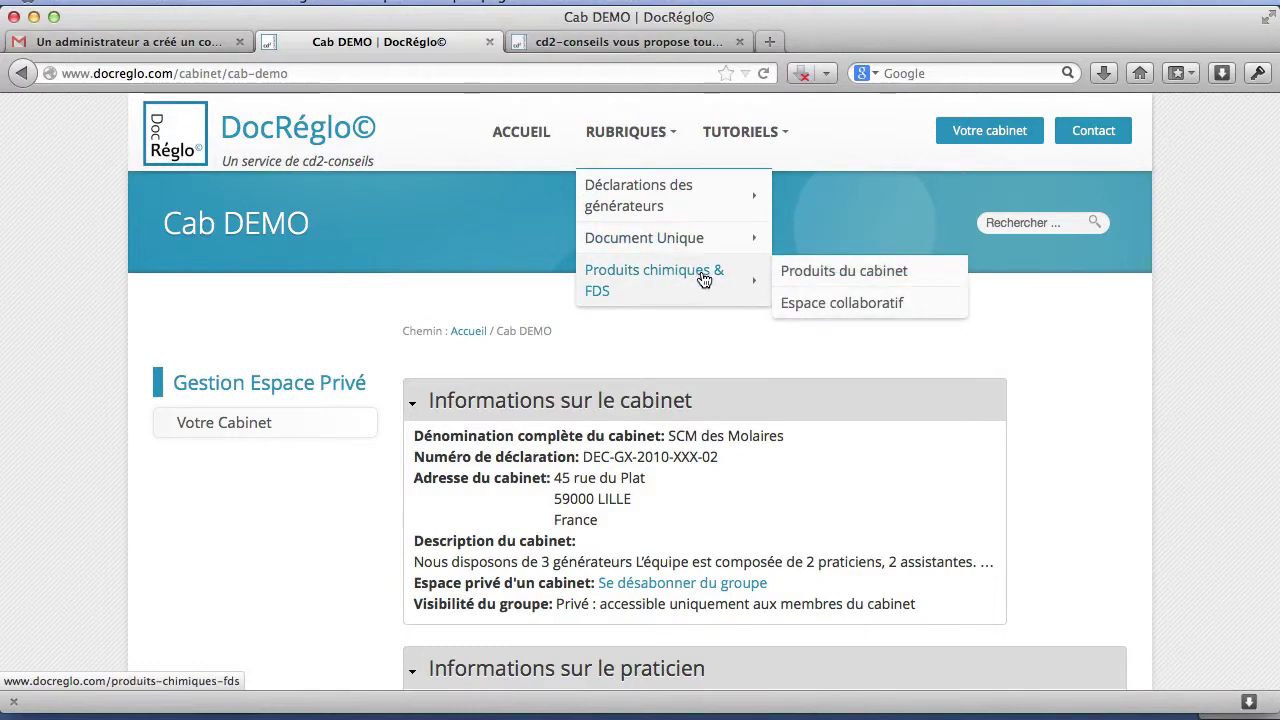